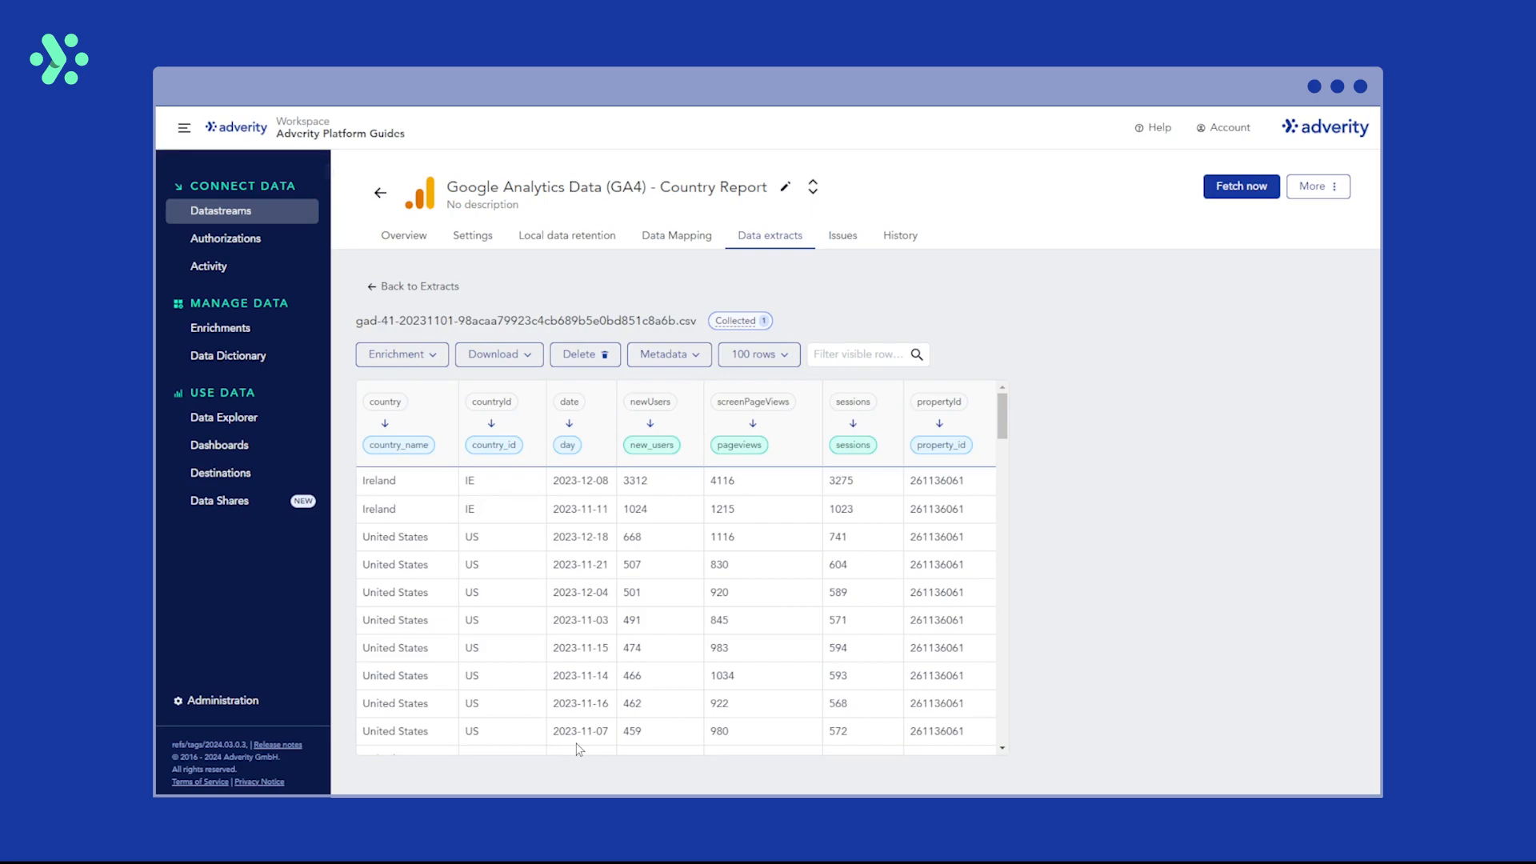
- Start creating a new enrichment of the Match & Map type
left_click(284, 328)
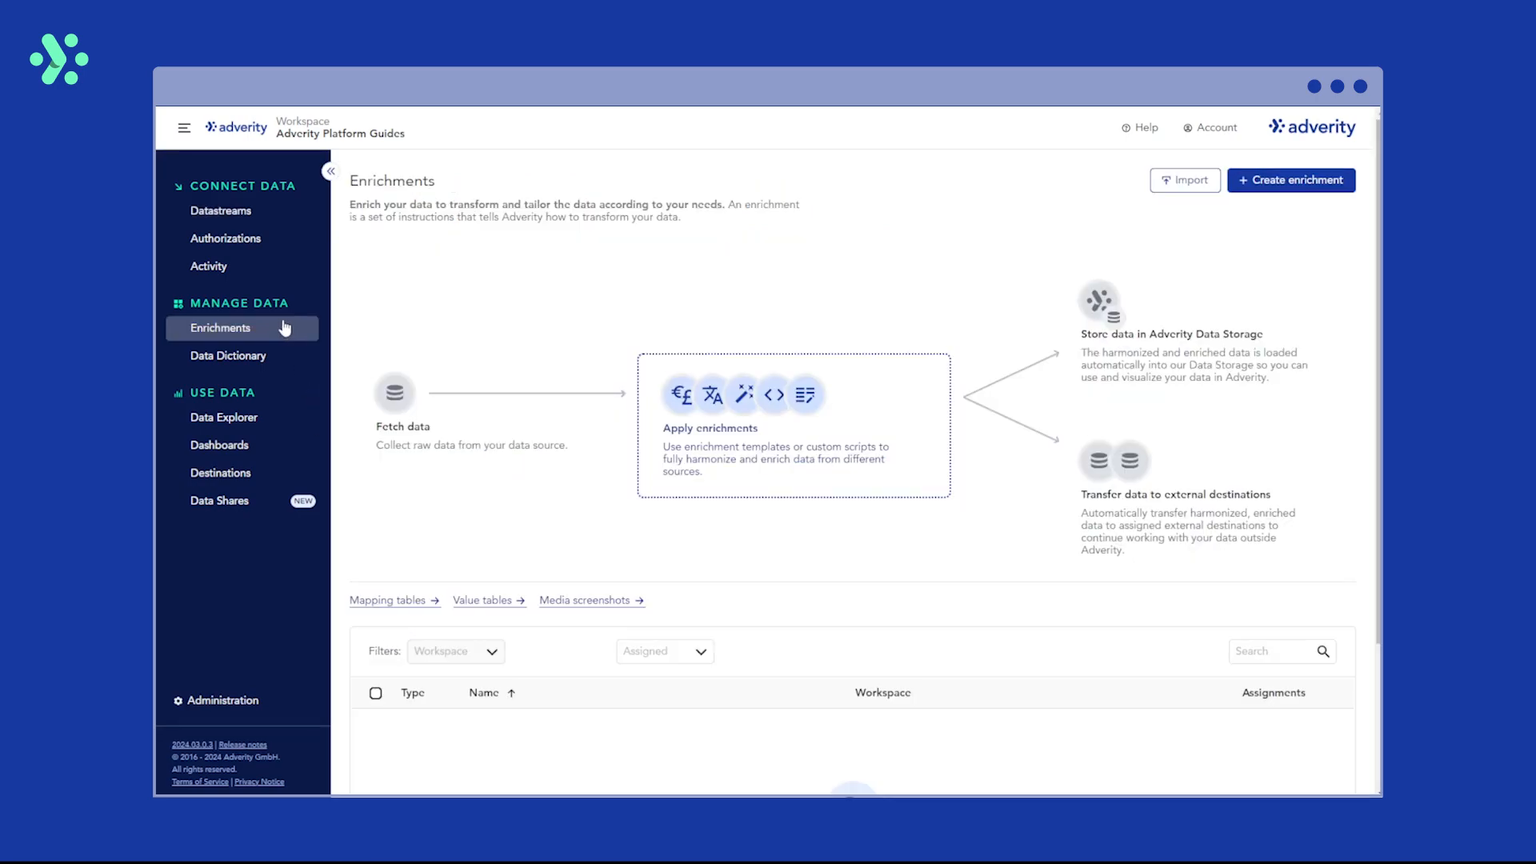
left_click(1280, 182)
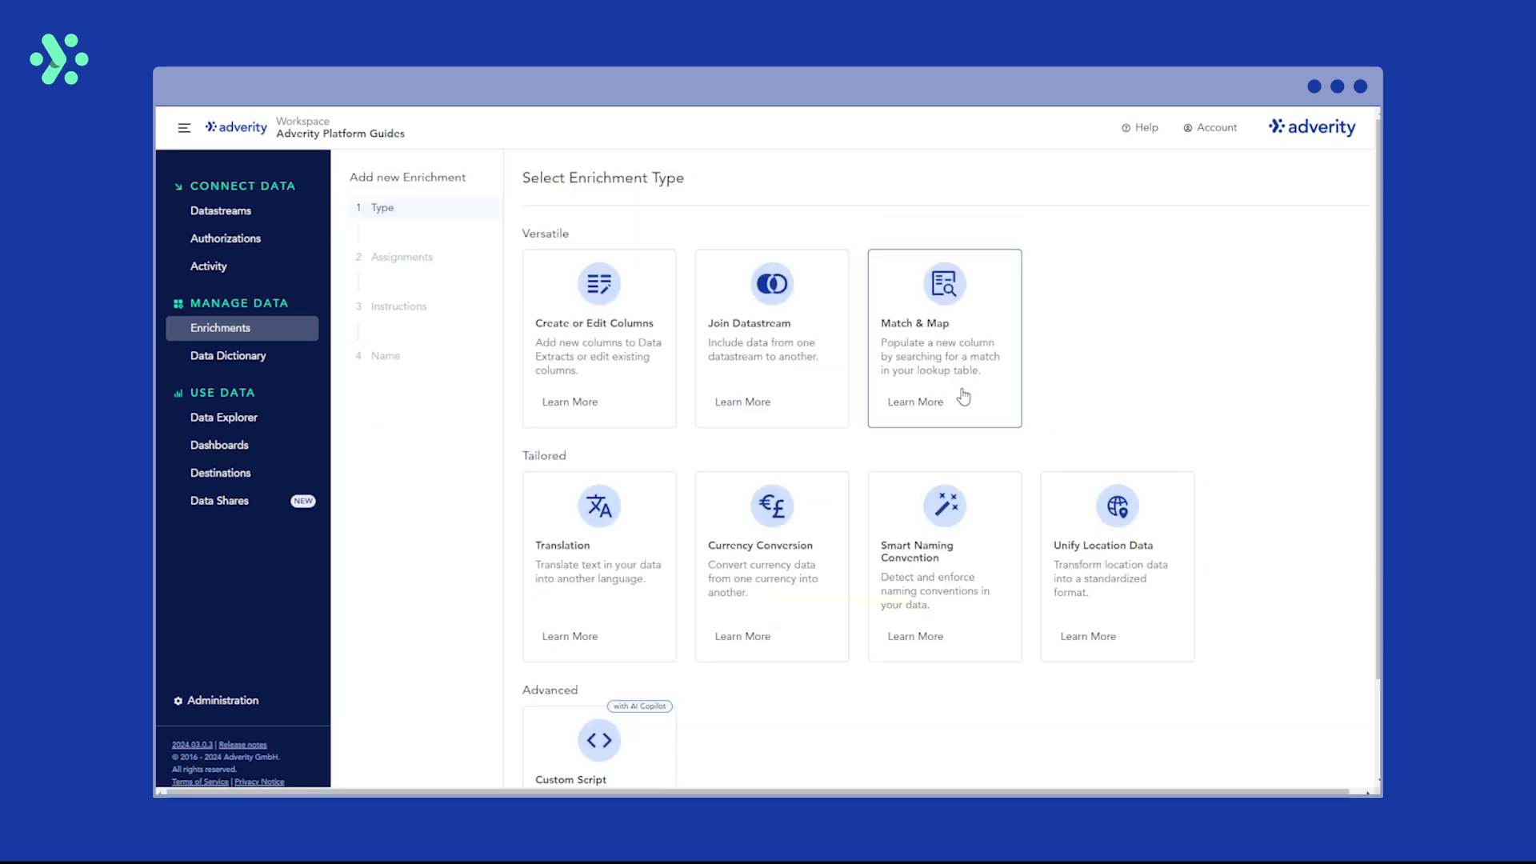
left_click(961, 396)
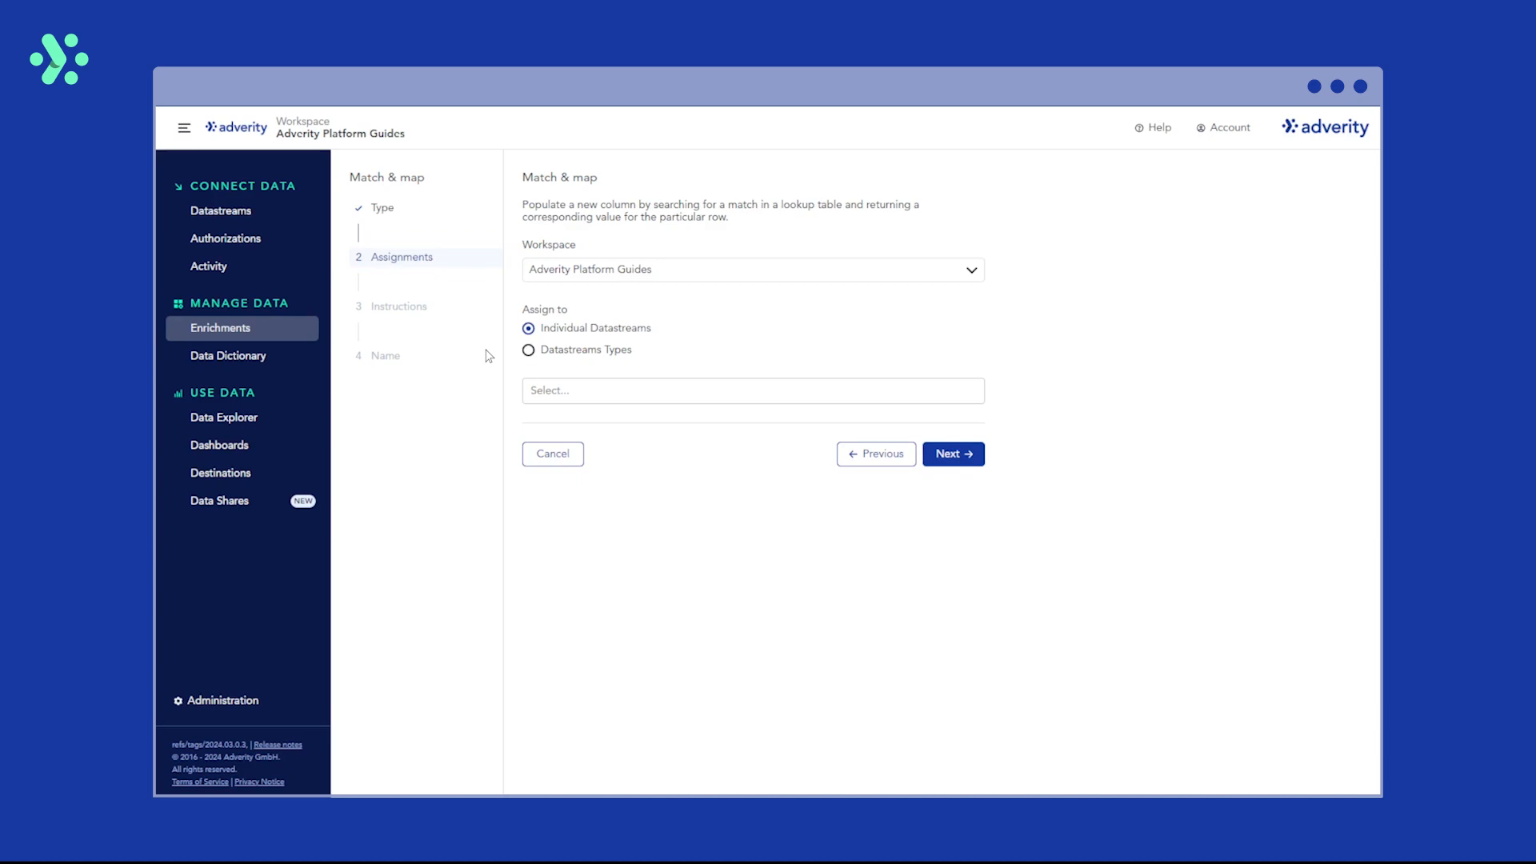
left_click(528, 350)
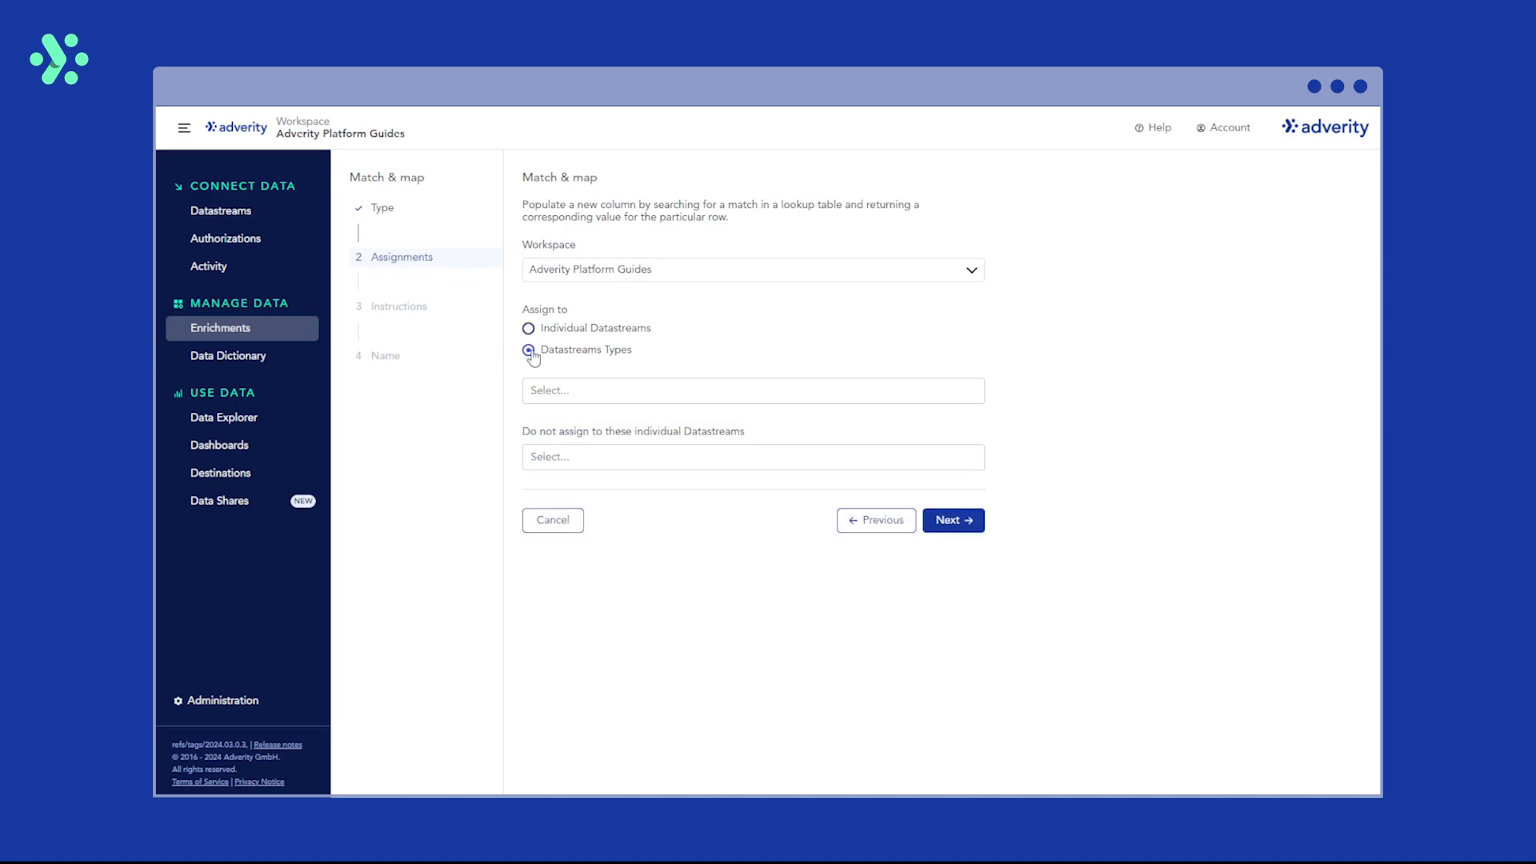
left_click(622, 397)
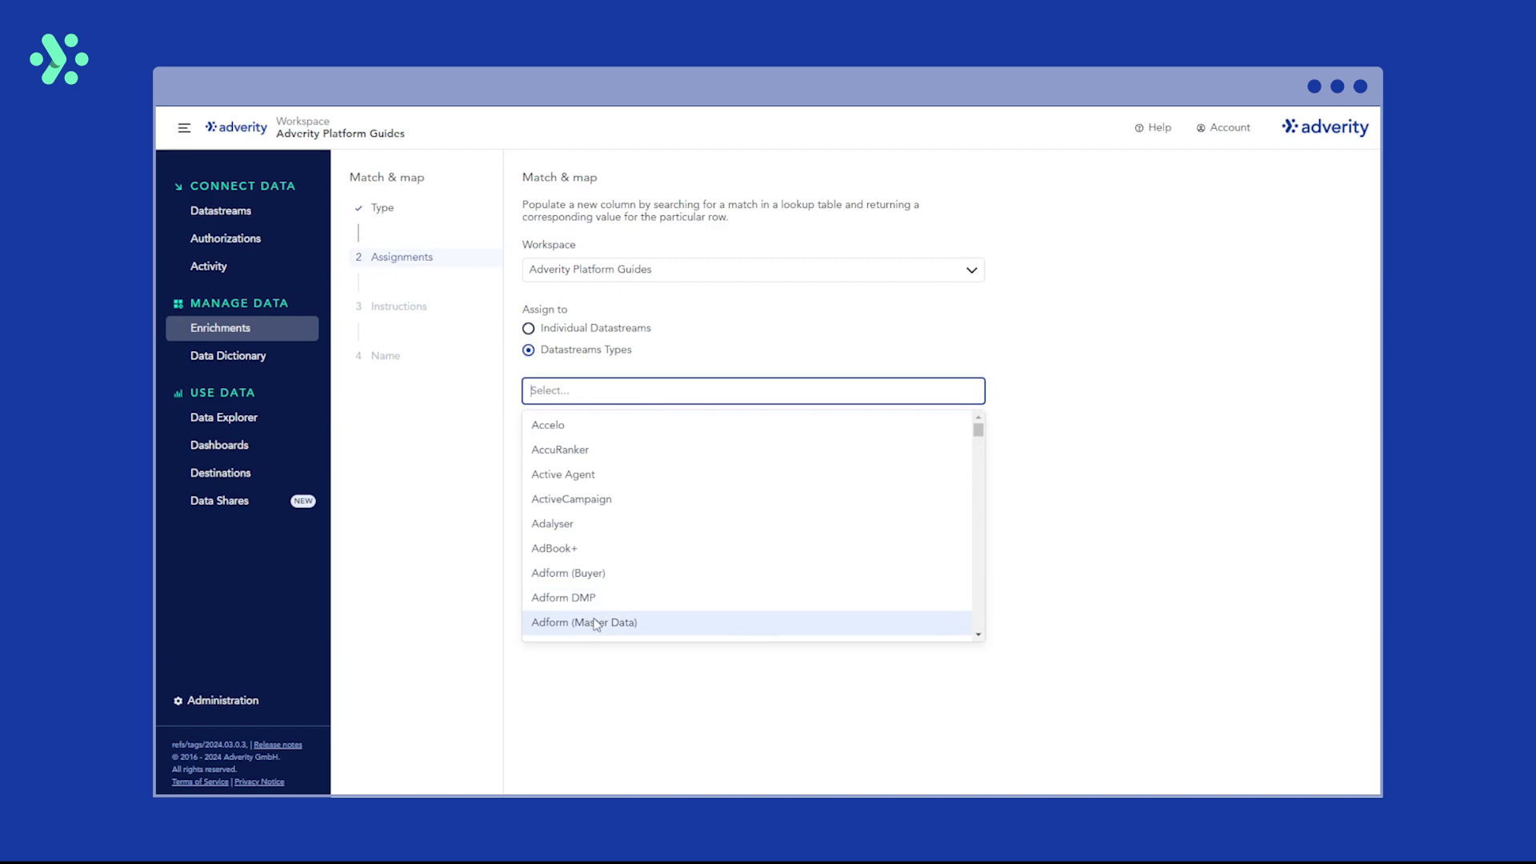
left_click(620, 395)
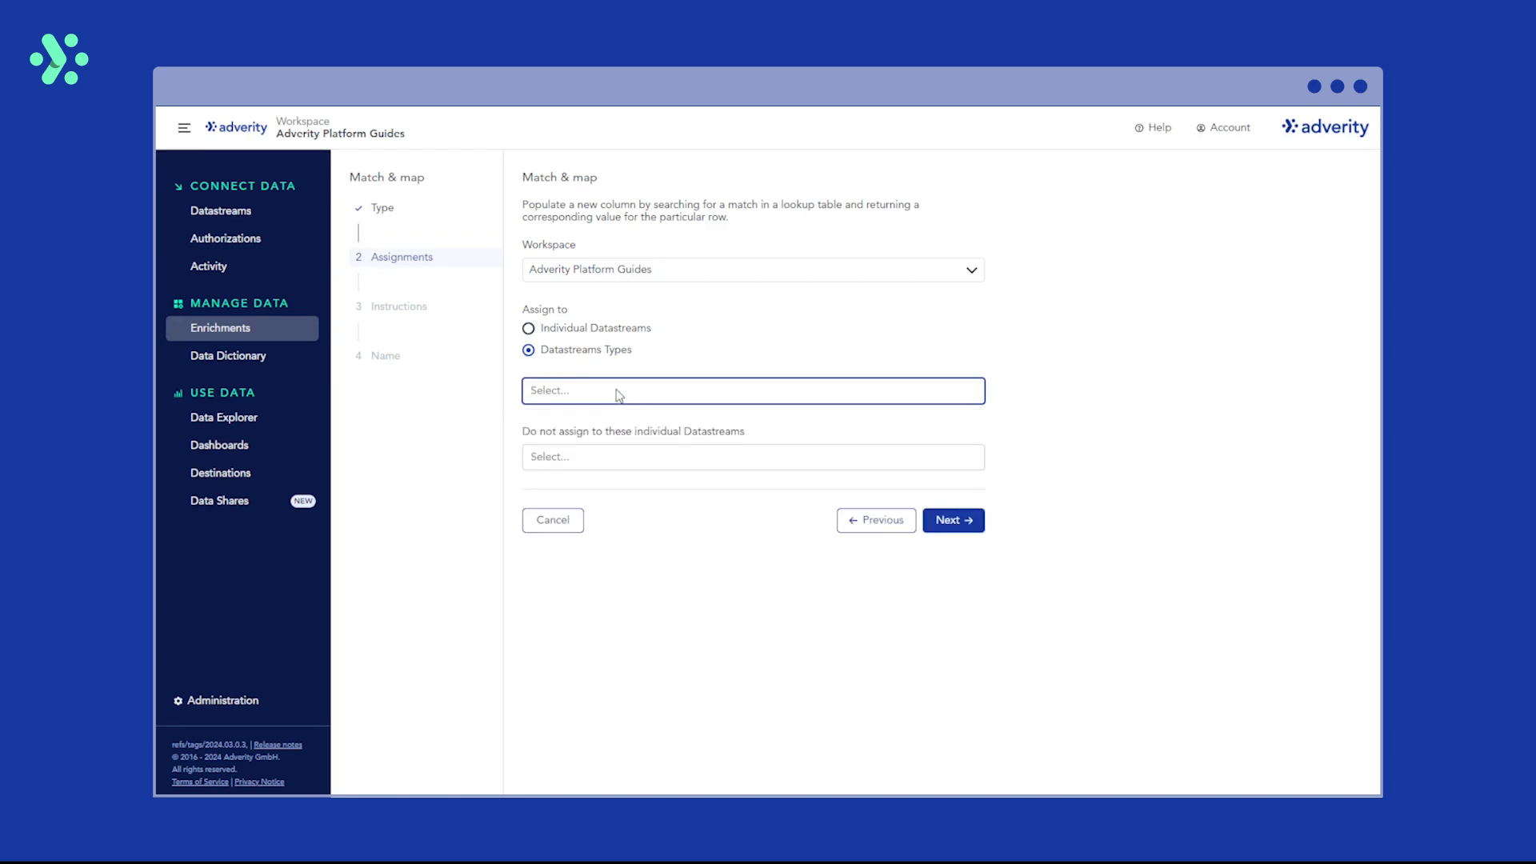
left_click(751, 457)
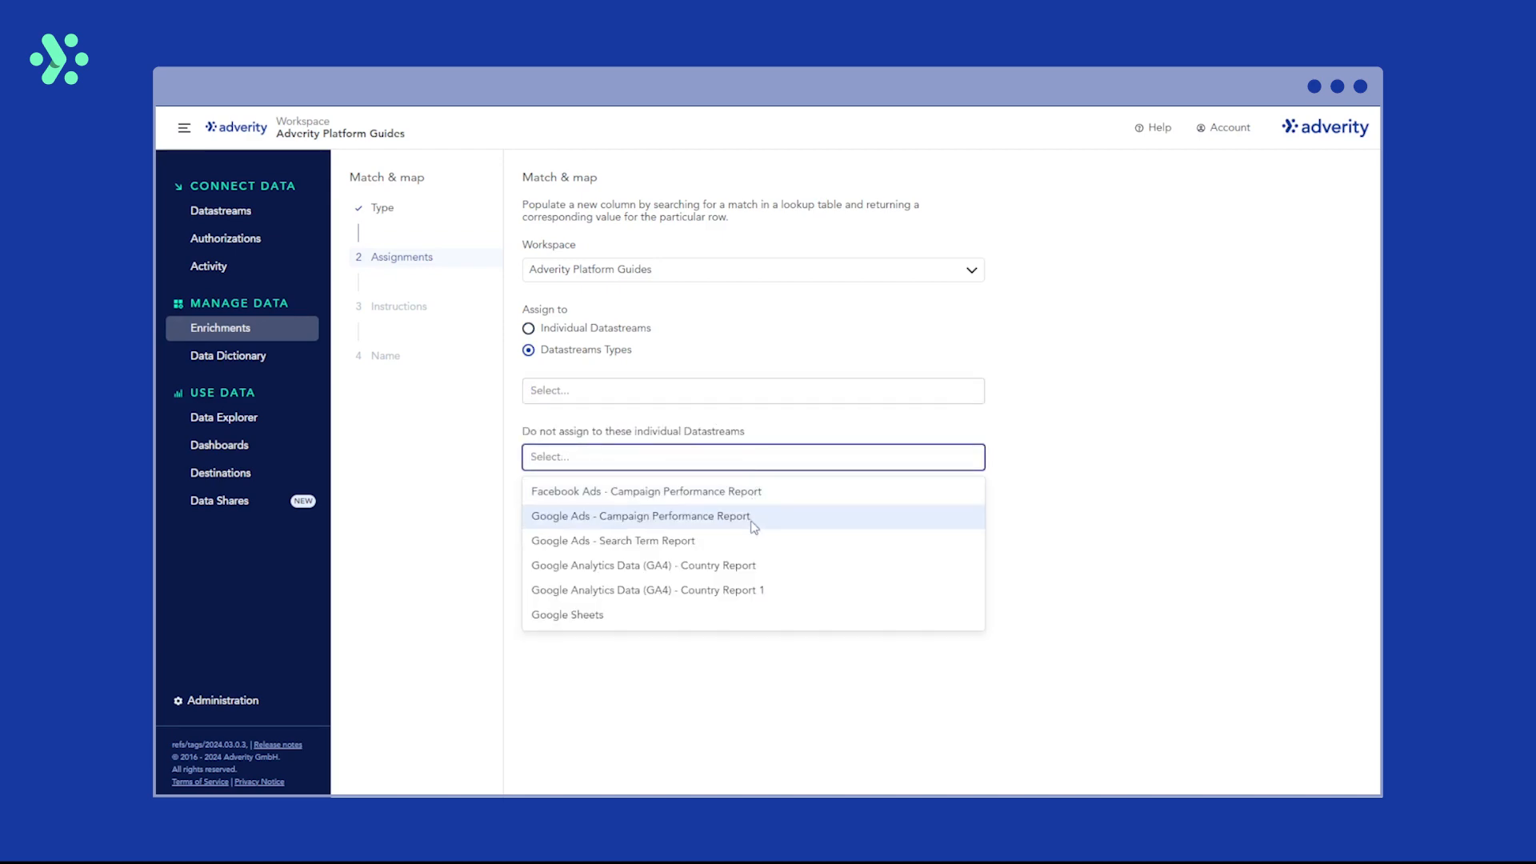
left_click(737, 462)
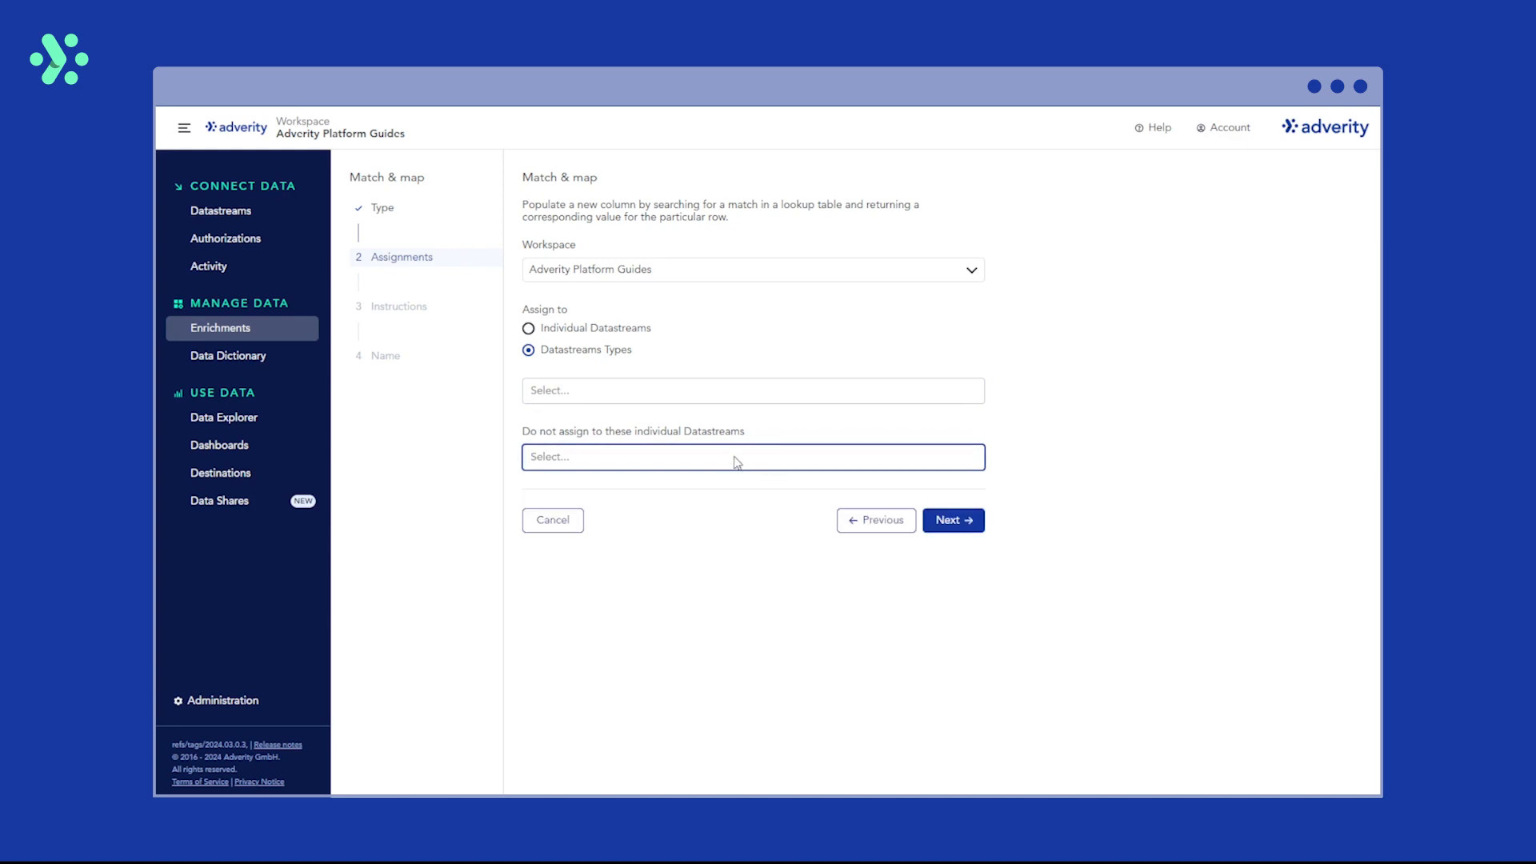
left_click(530, 329)
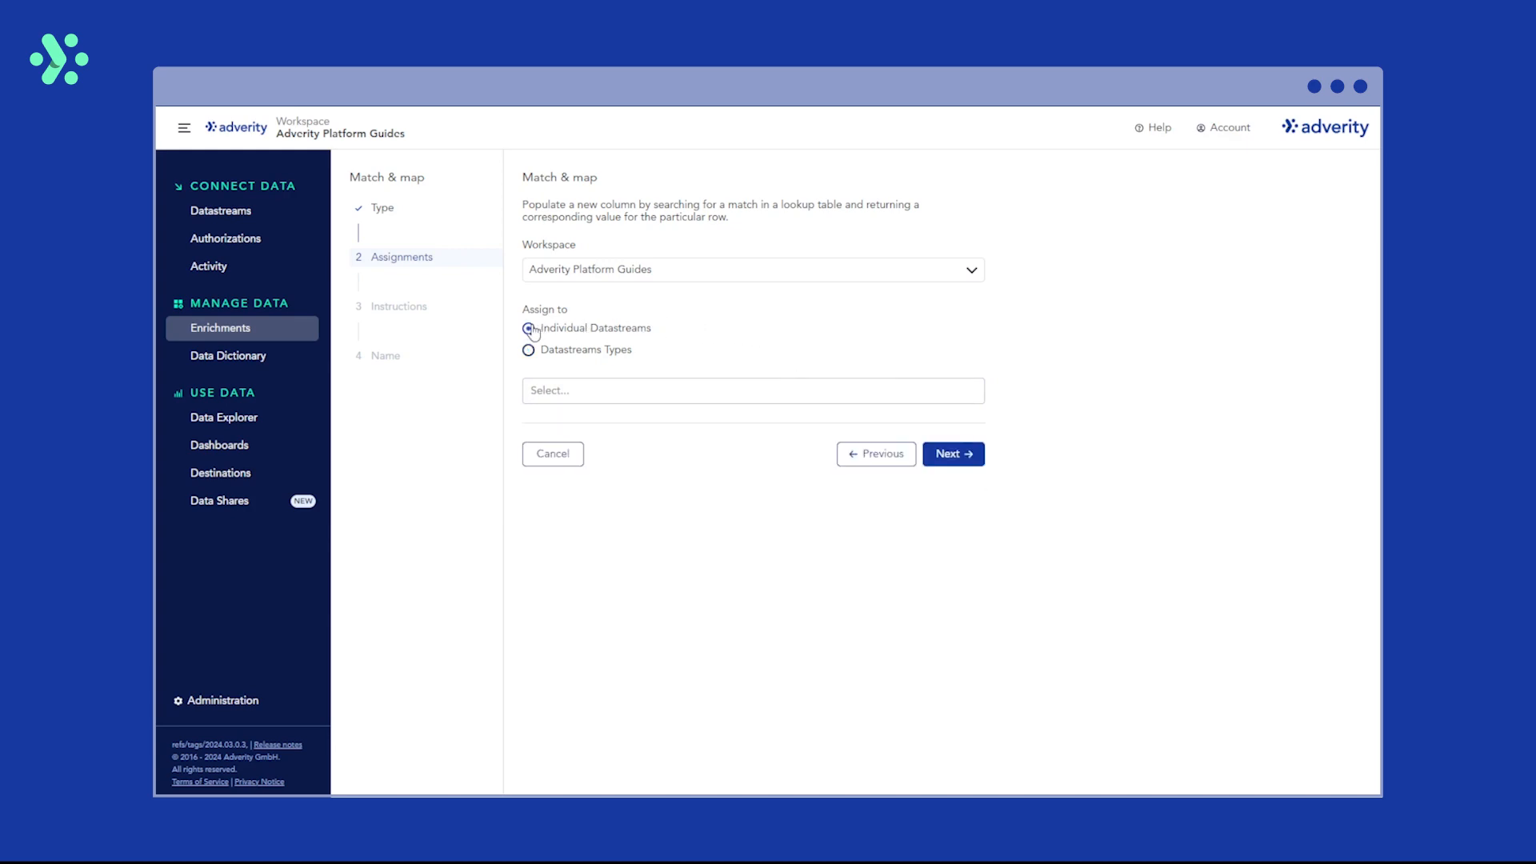
- Assign the enrichment to the individual datastream "Google Analytics Data (GA4) - Country Report" and continue to the instructions
left_click(685, 393)
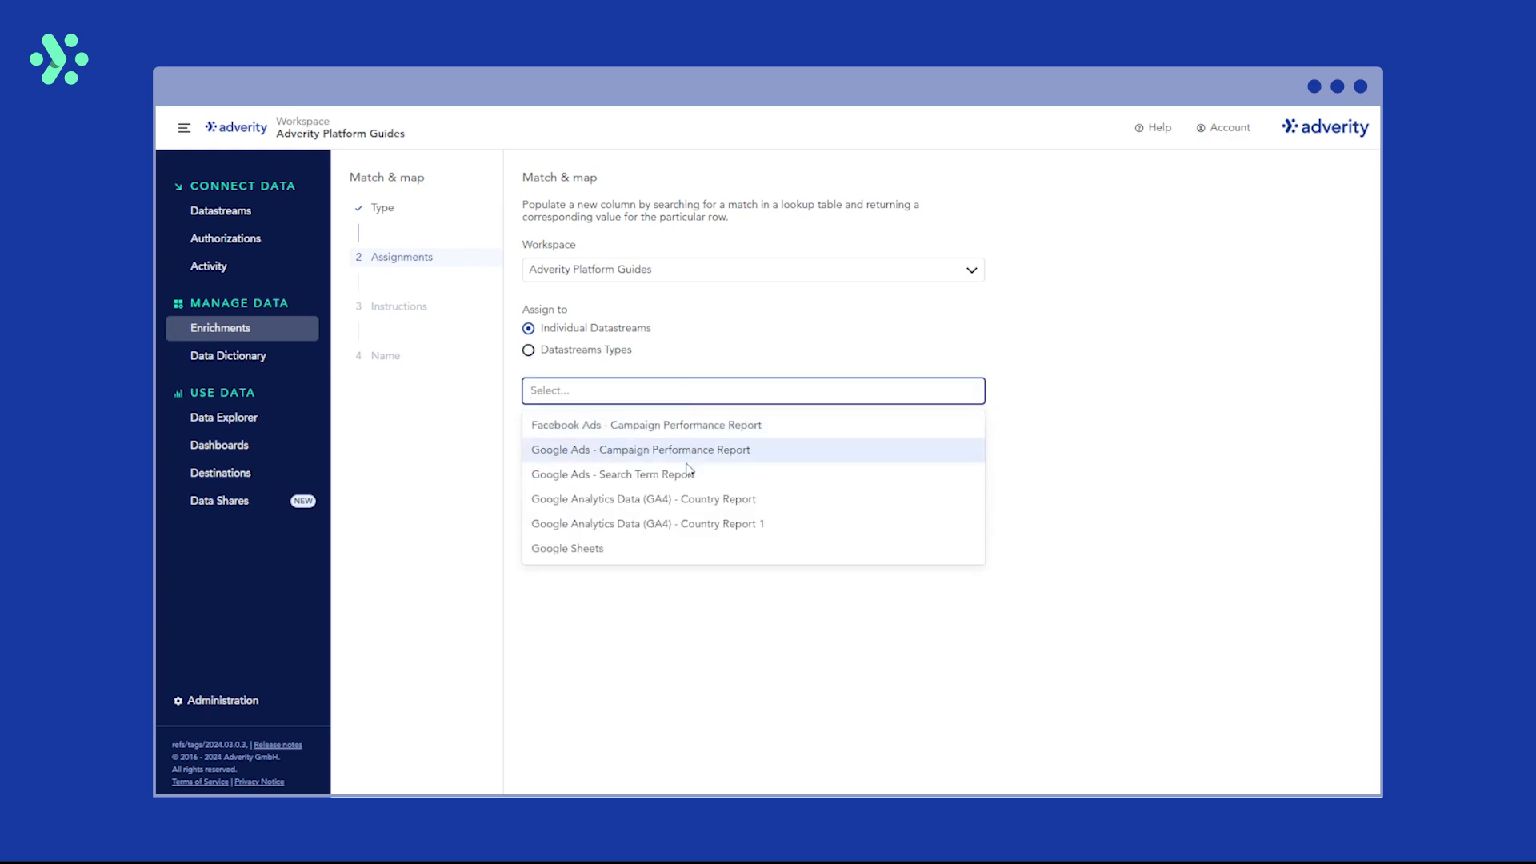
left_click(686, 502)
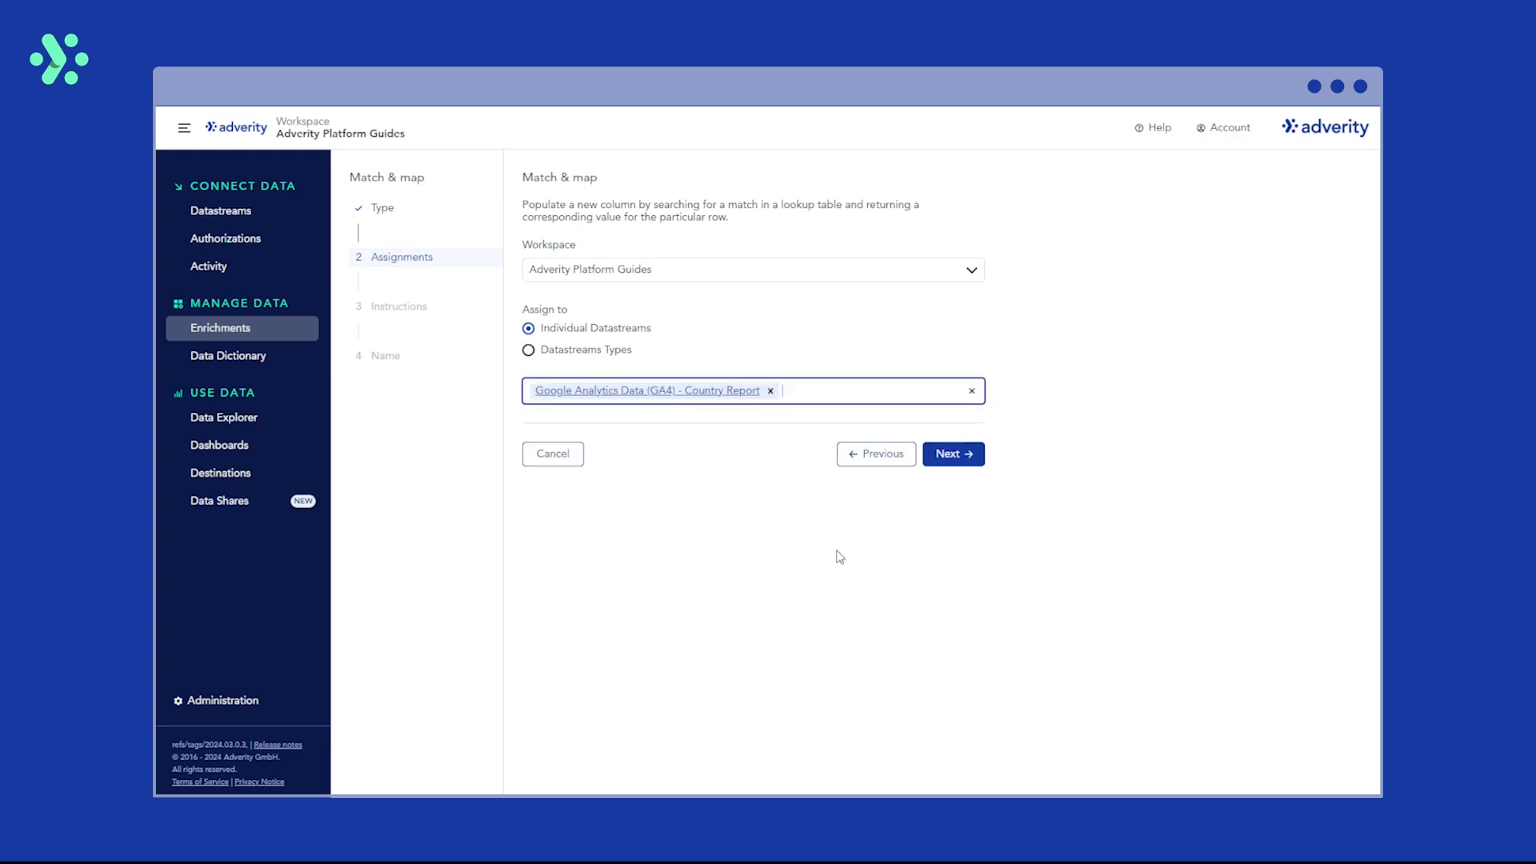
left_click(952, 455)
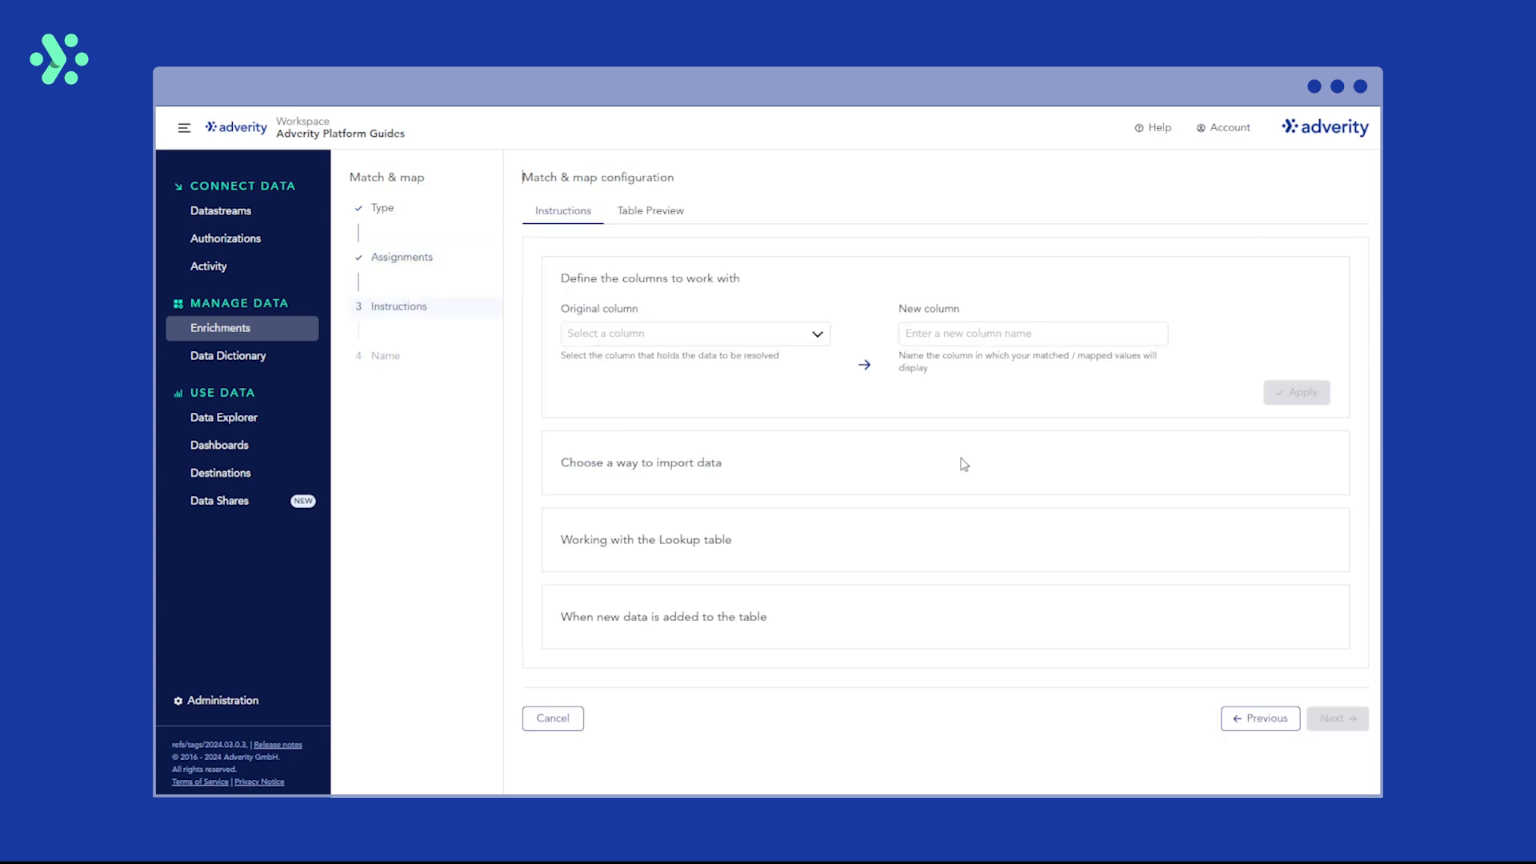
- Set the original column to date, name the new column "month", and apply the column definition
left_click(822, 341)
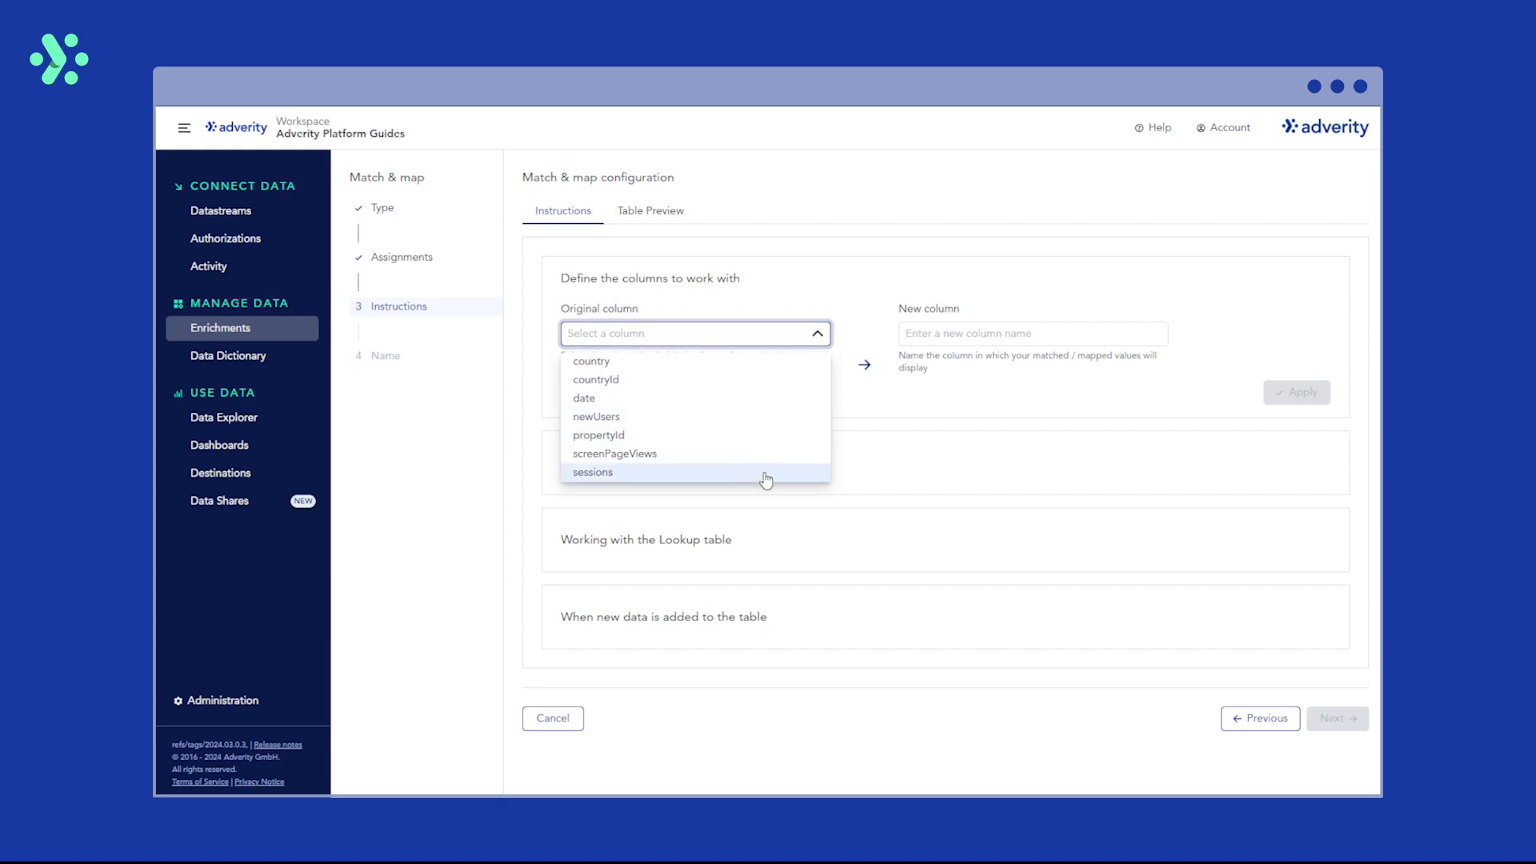
left_click(763, 401)
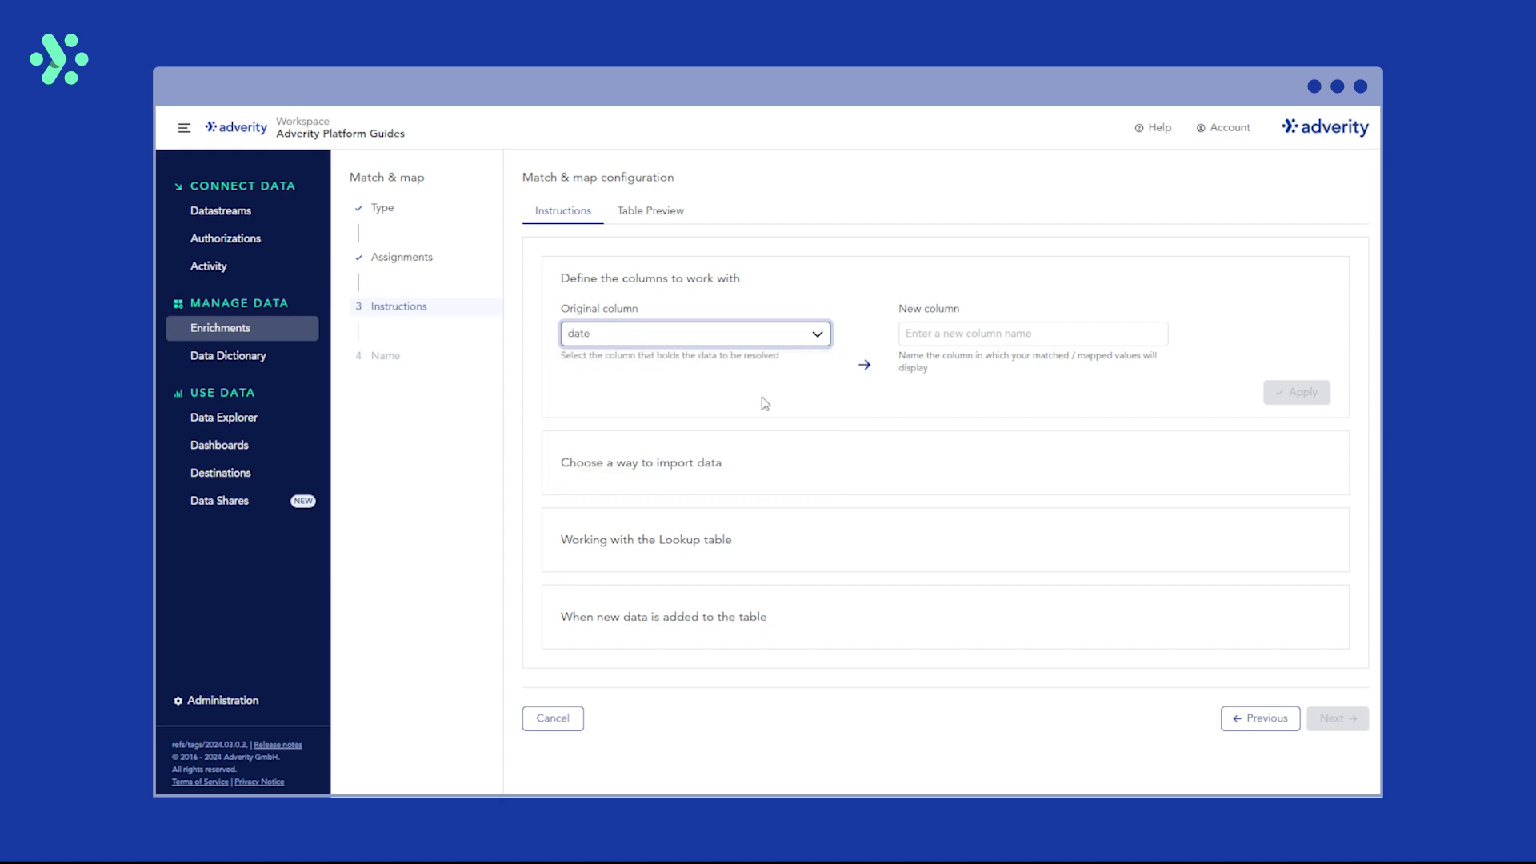
left_click(944, 337)
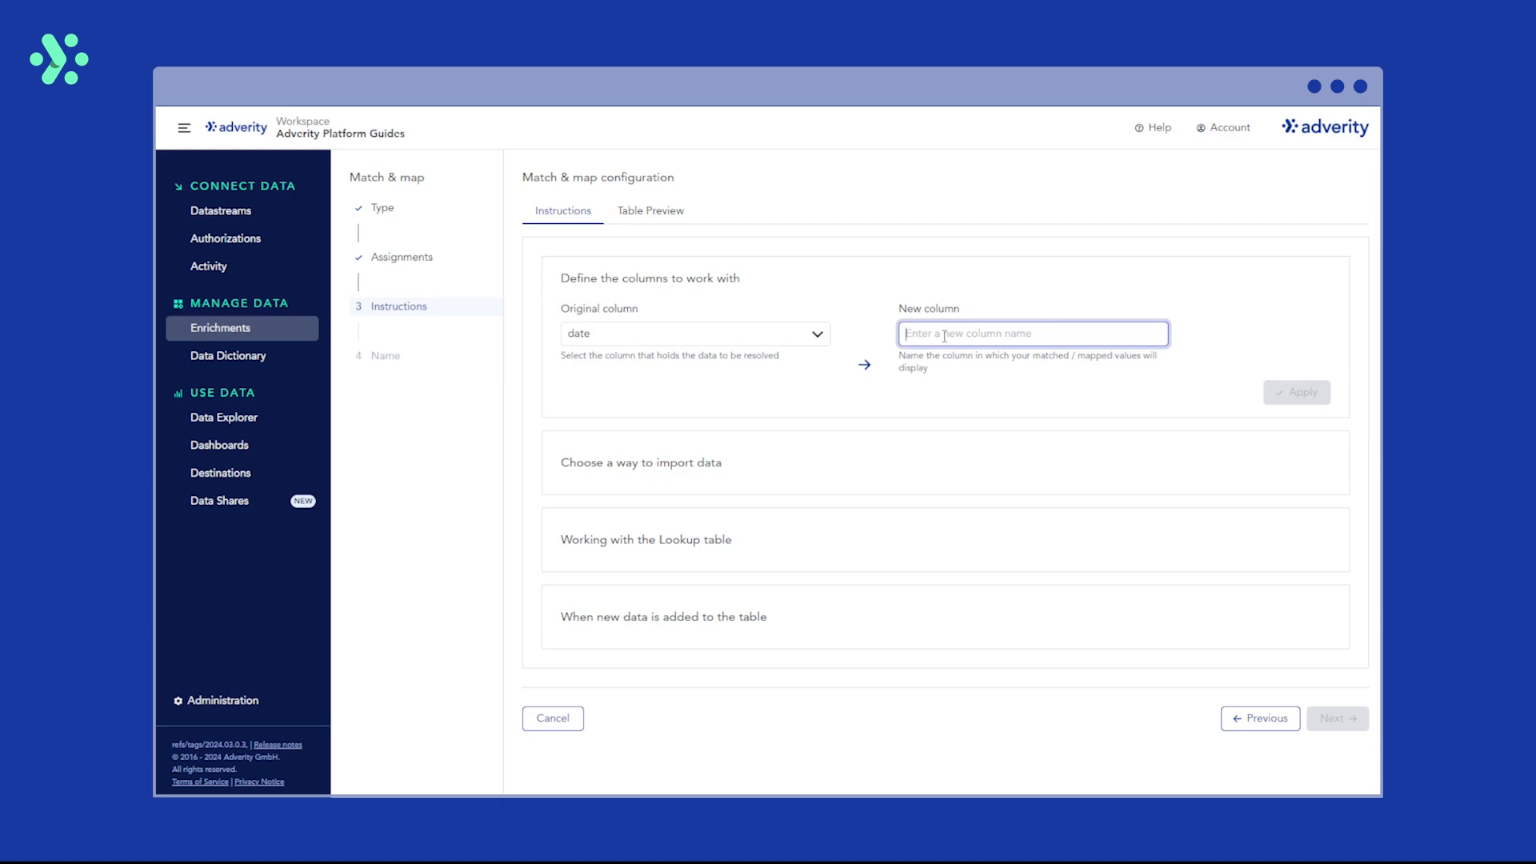
type("month")
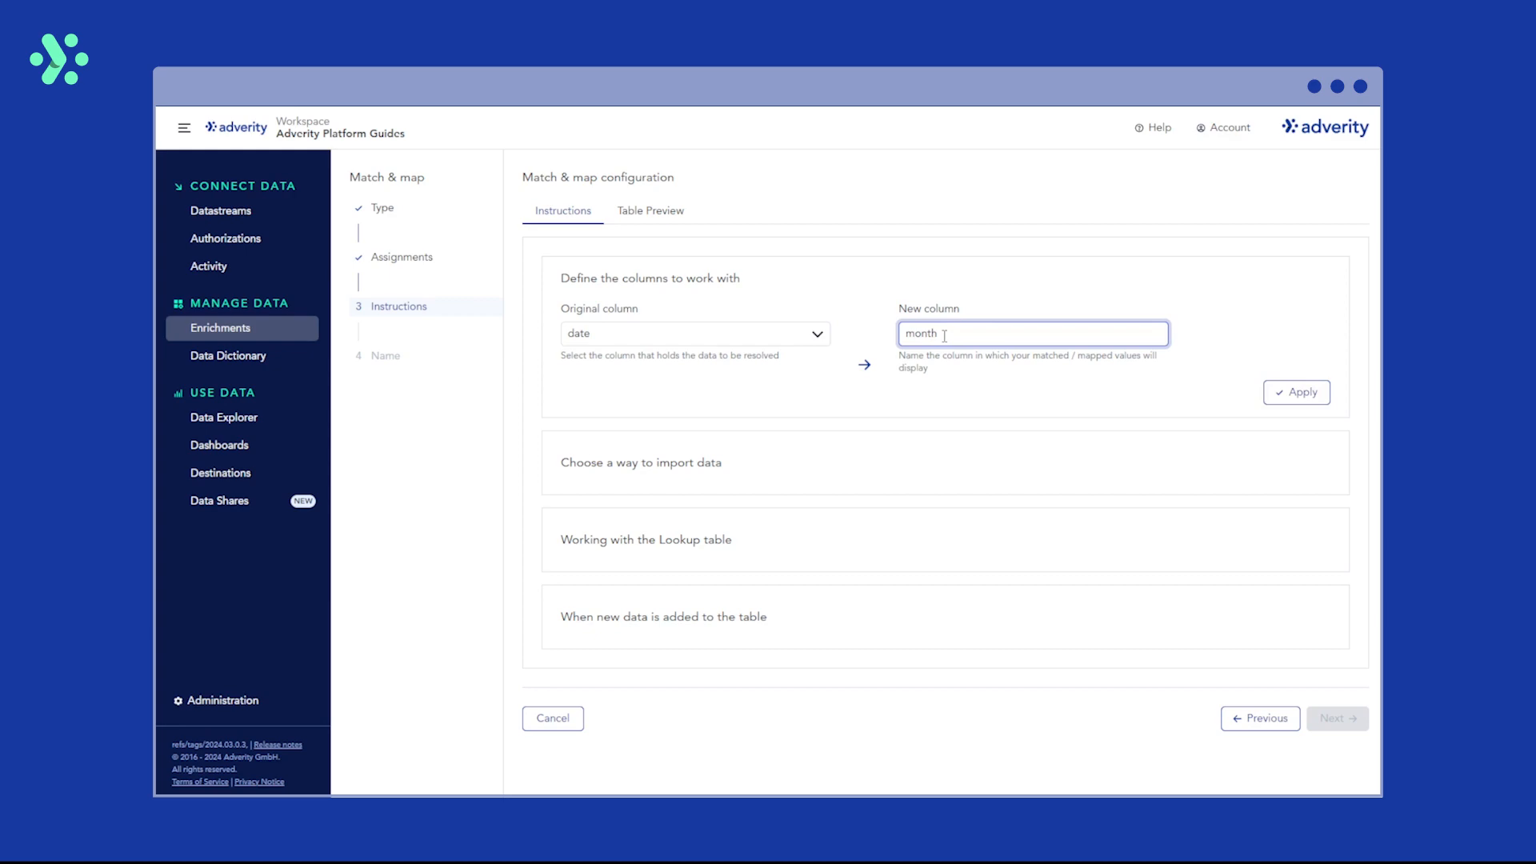
left_click(1298, 404)
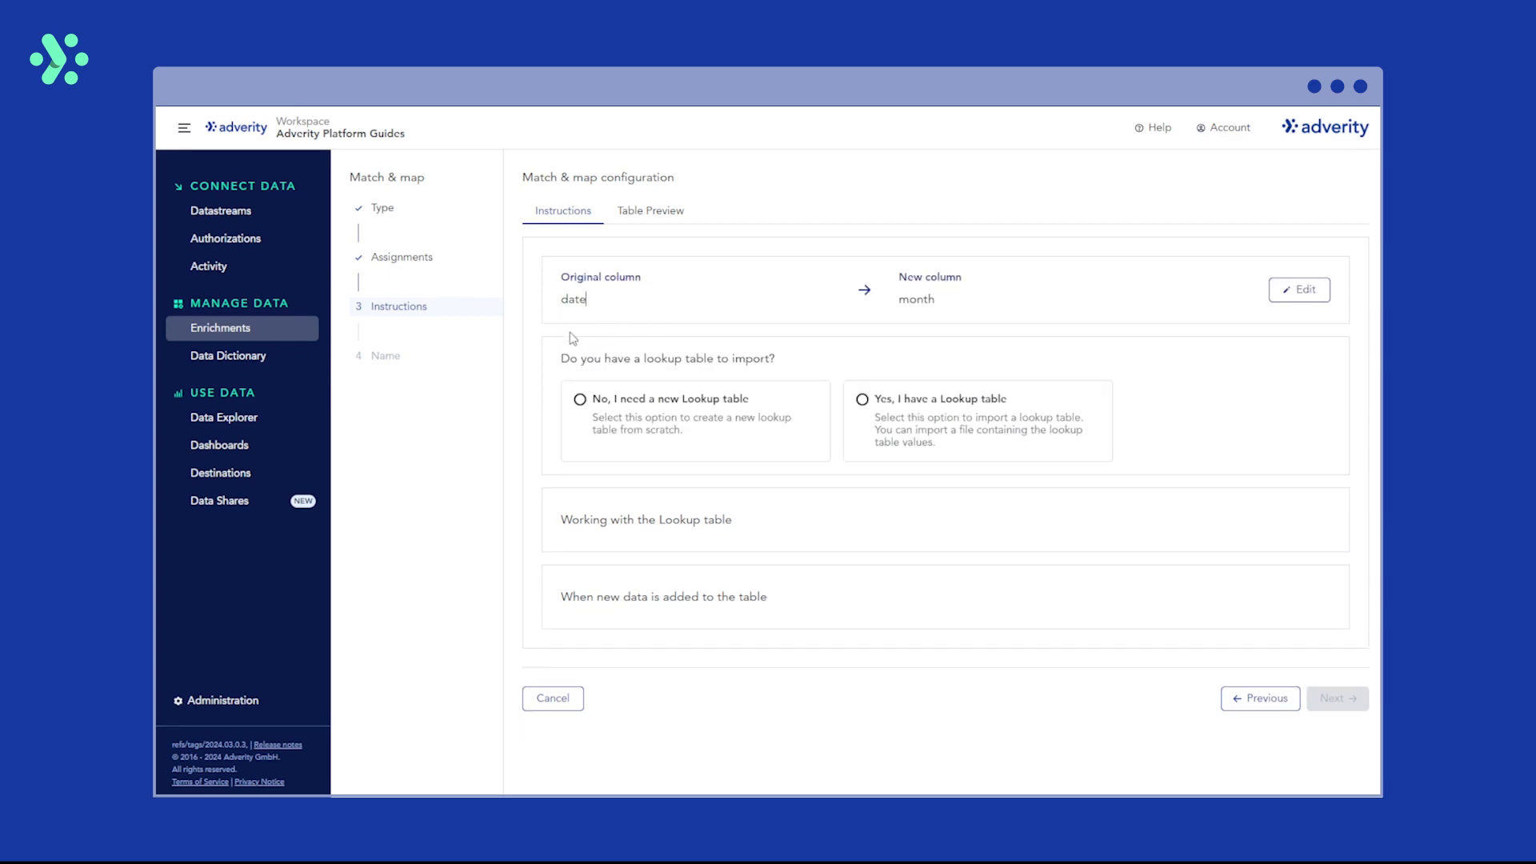
- Choose to create a new lookup table from scratch and decline the suggested autofill
left_click(1044, 405)
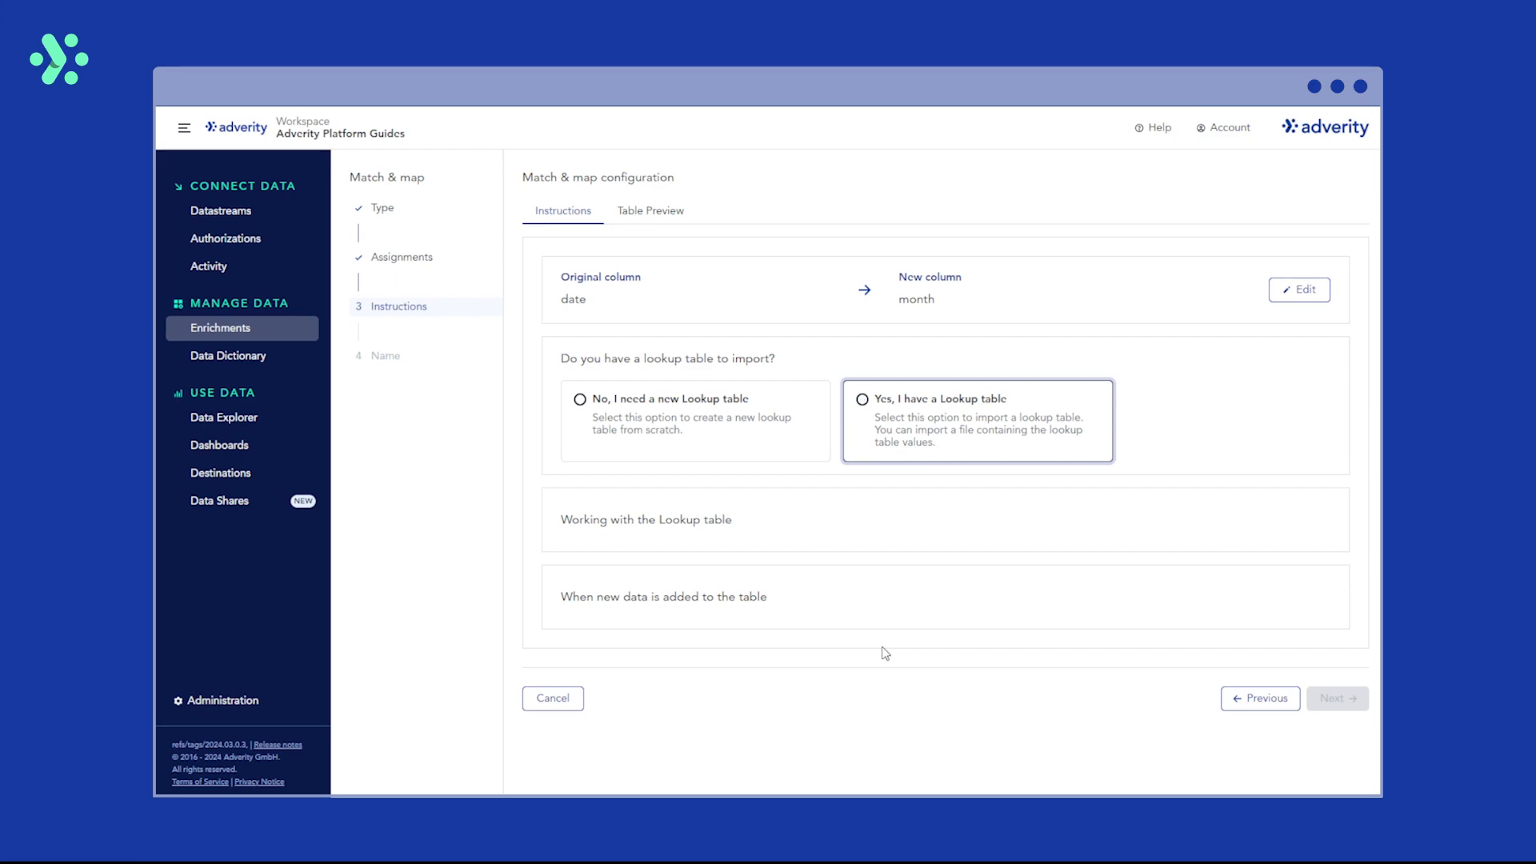
left_click(729, 448)
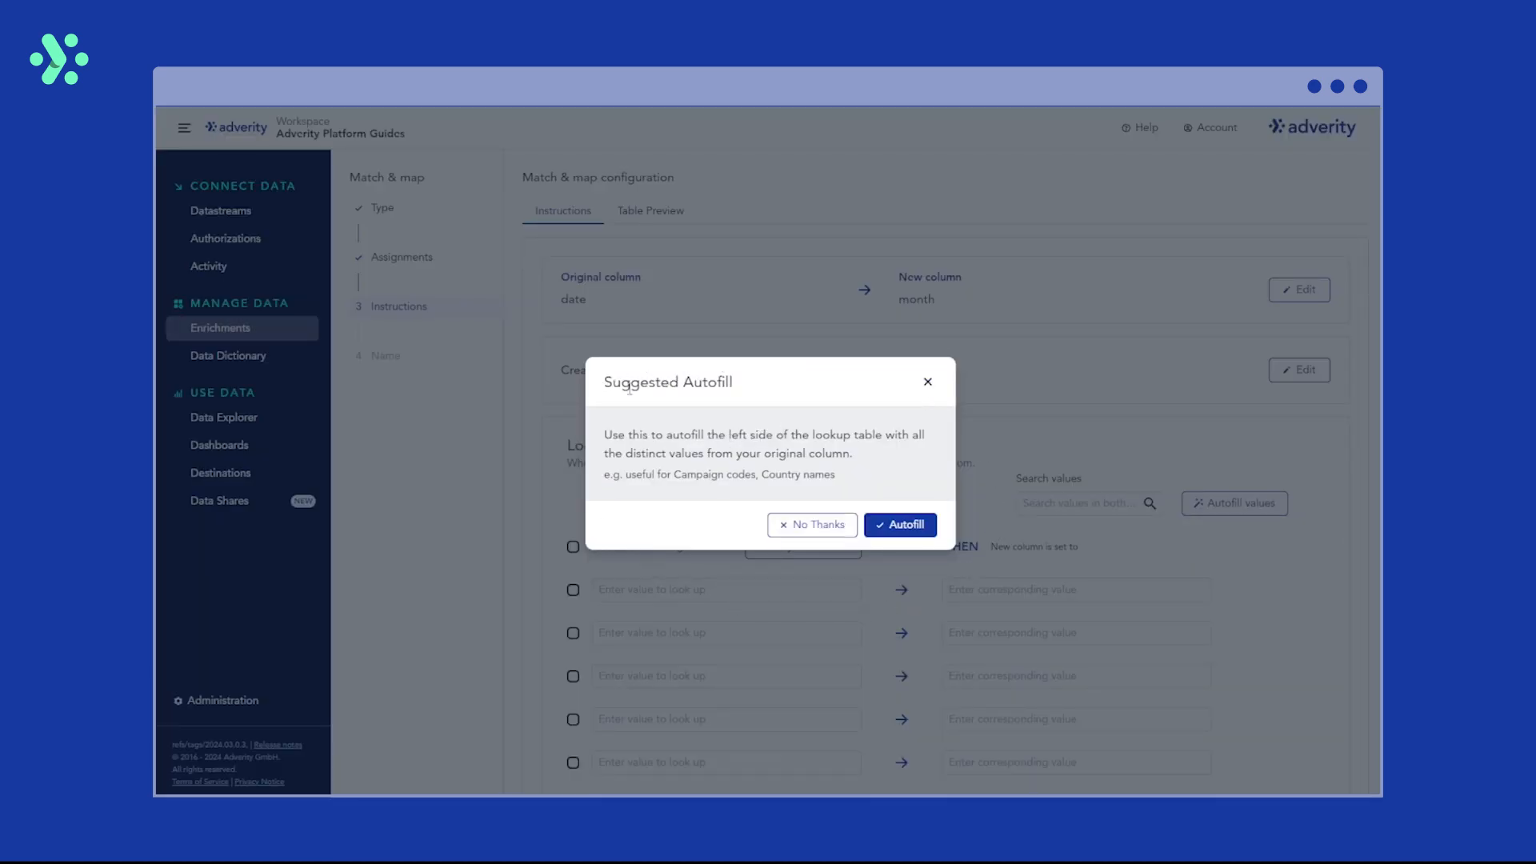
left_click(820, 533)
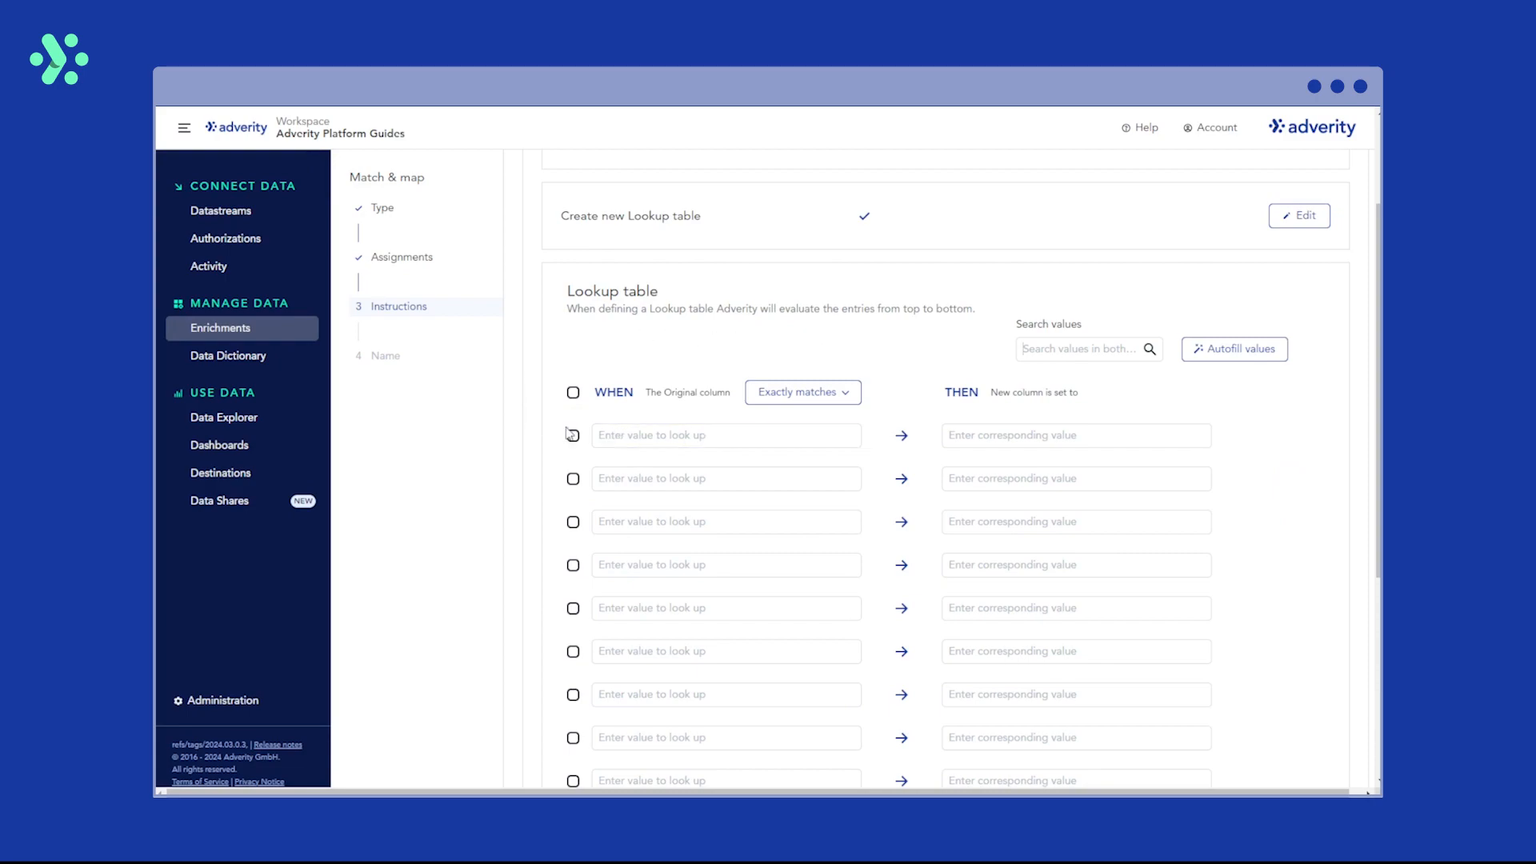
- Enter 2023-11 and 2023-12 as the values to look up in the first two rows of the lookup table
left_click(611, 435)
type("2023-11")
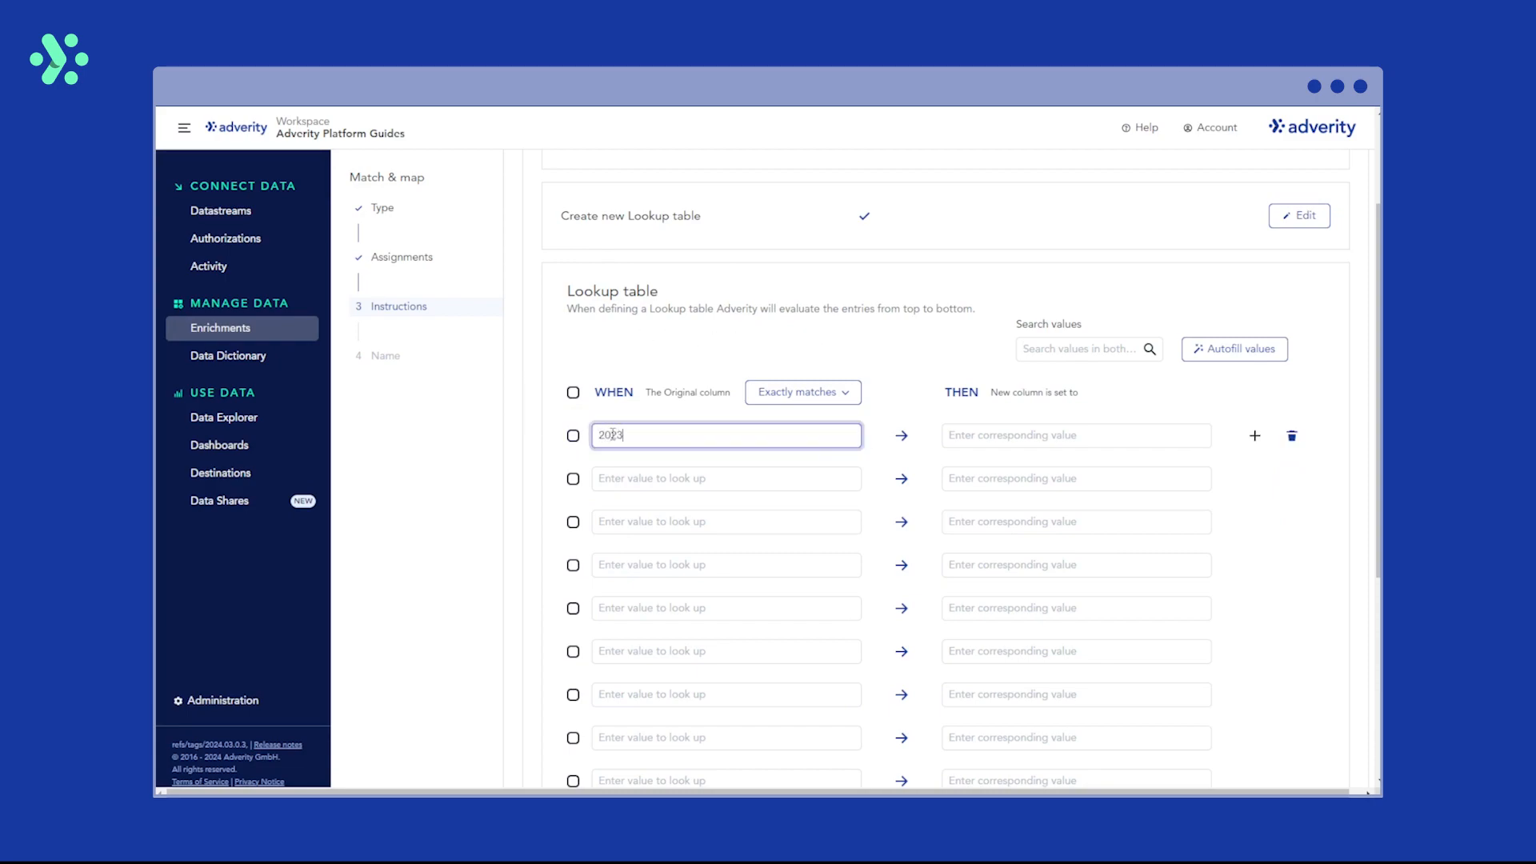
left_click(618, 479)
type("2")
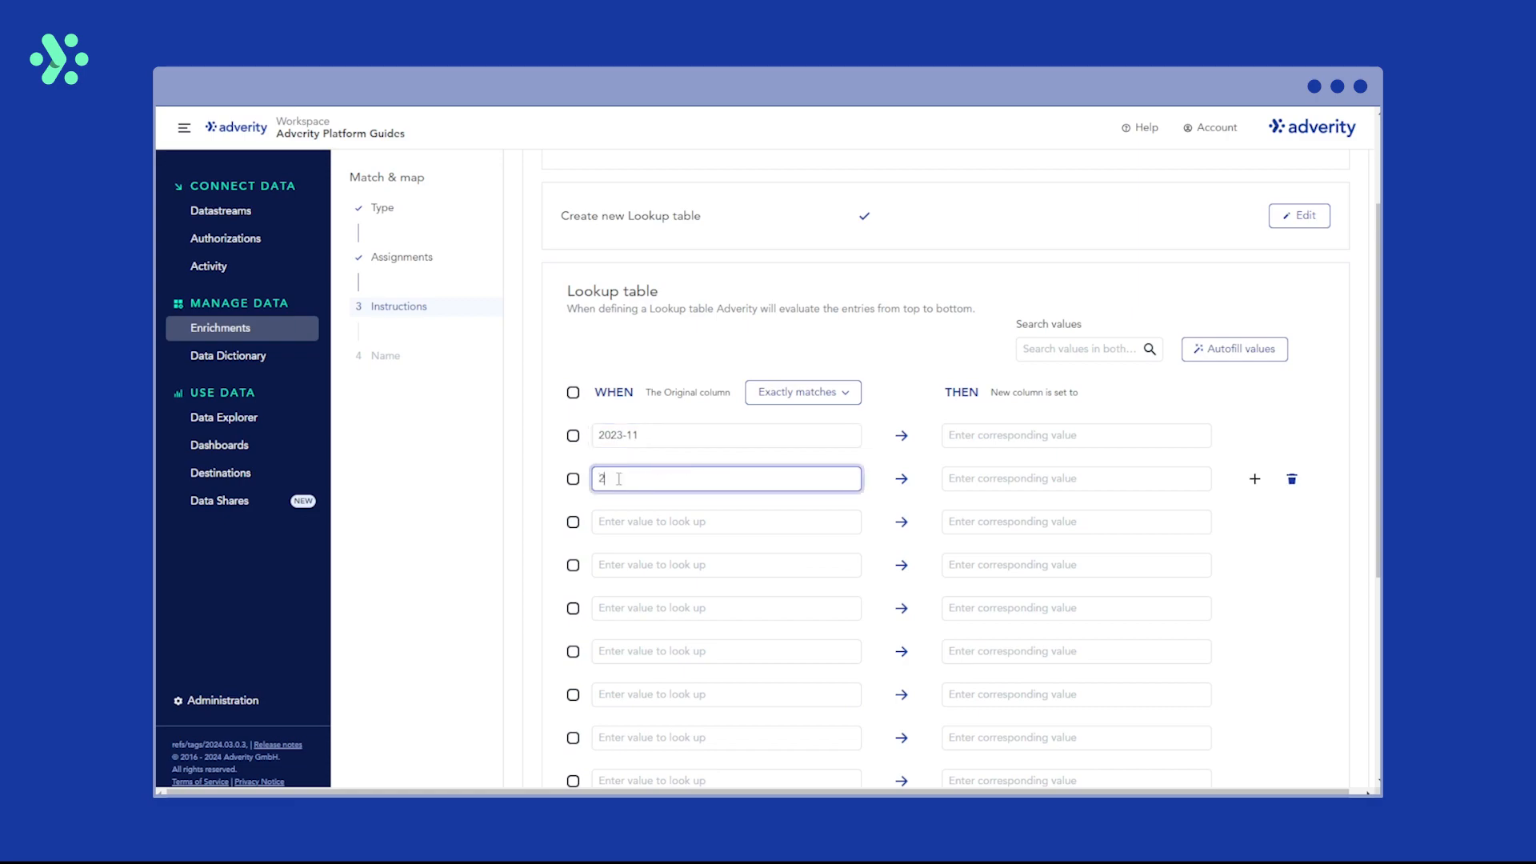
type("023-12")
- Set the lookup table's matching condition for the original column to Contains
scroll(619, 478, "up", 1)
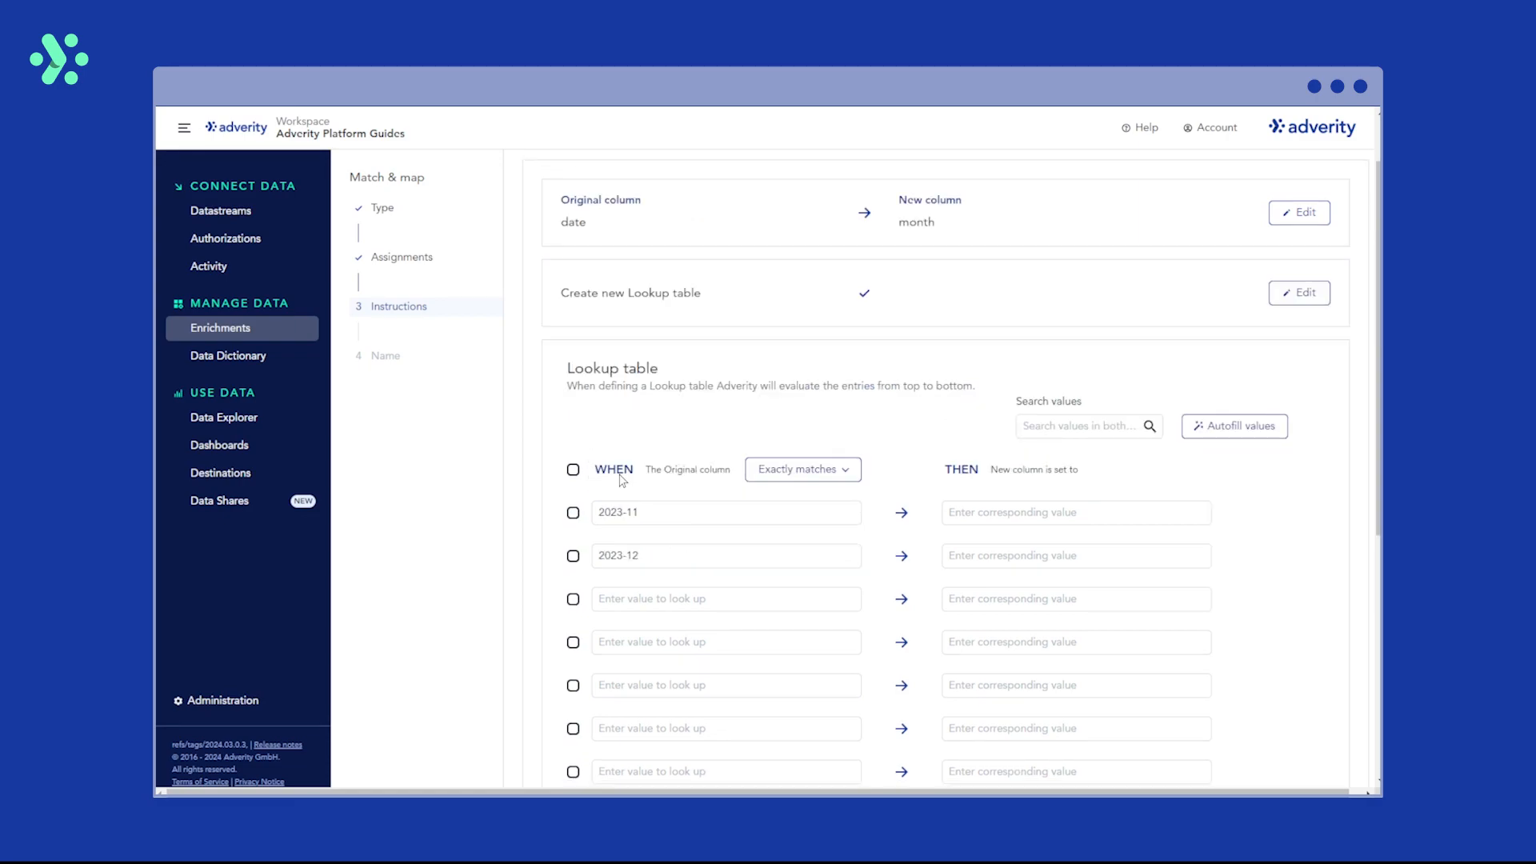
left_click(853, 472)
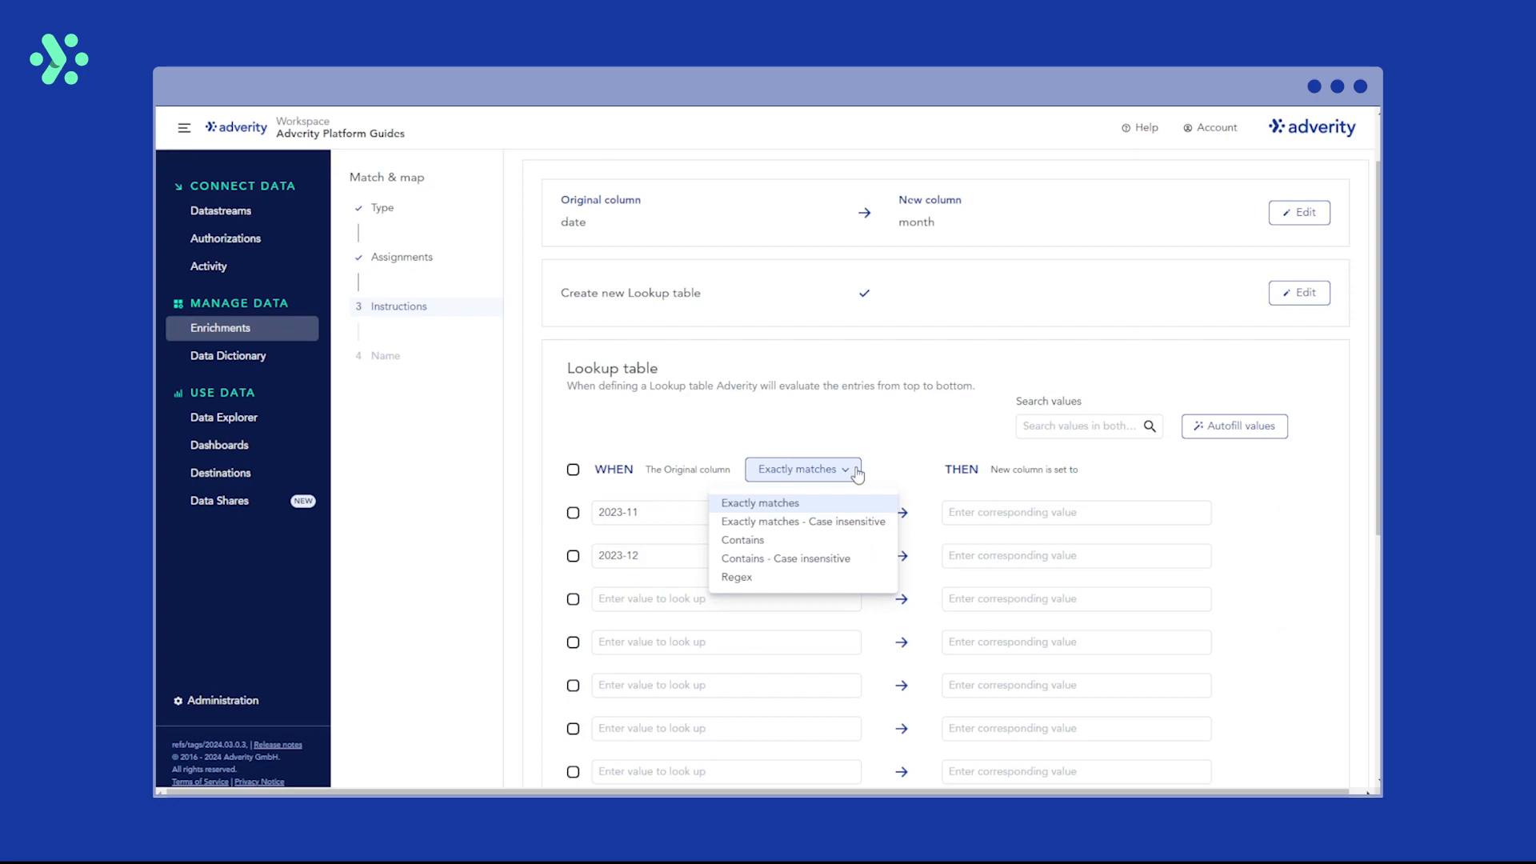
left_click(867, 548)
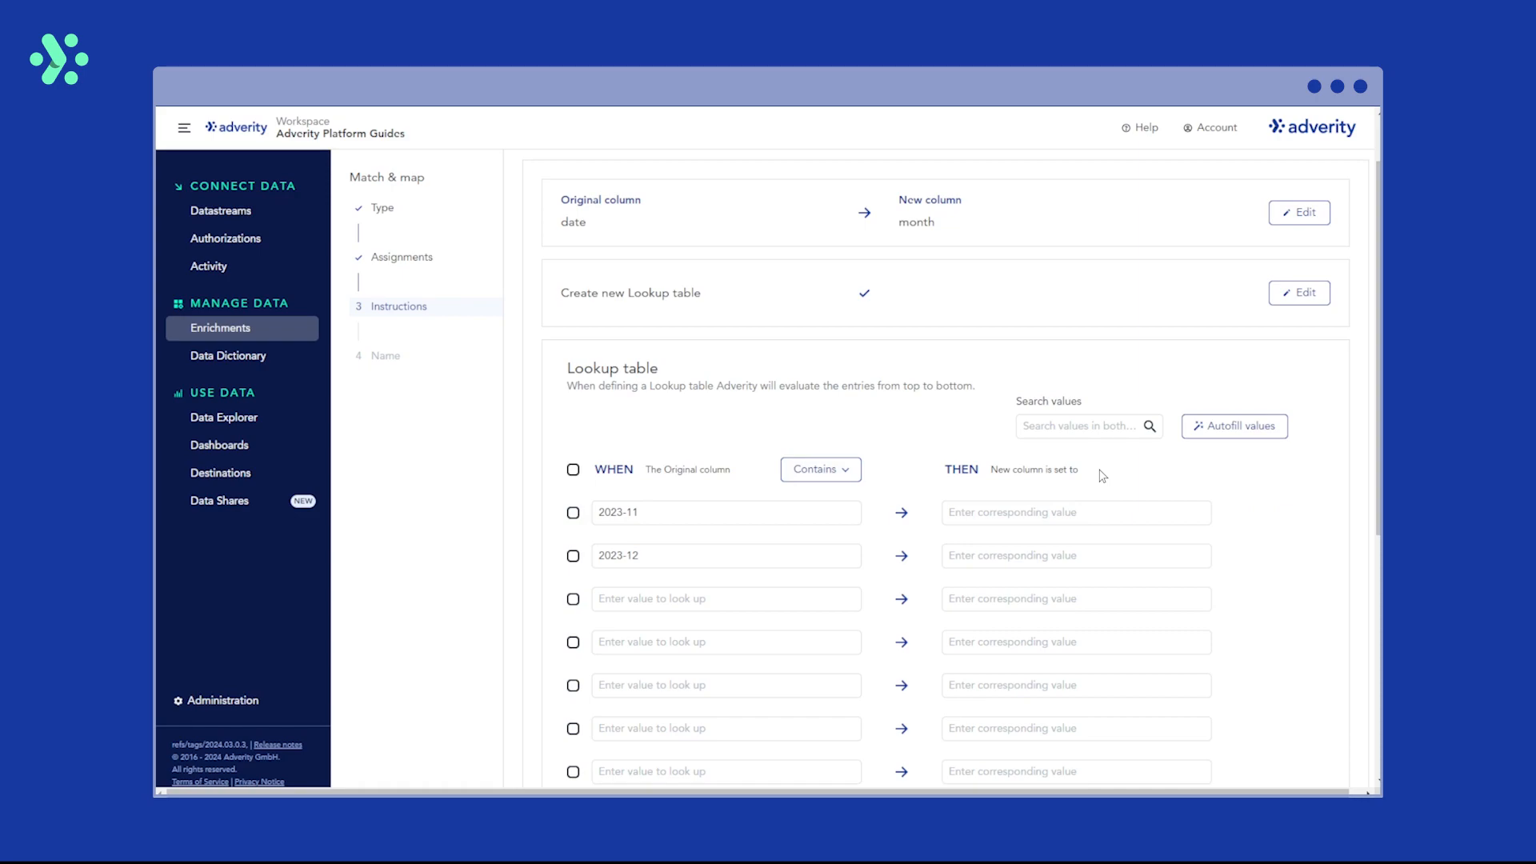
- Map 2023-11 to "November" and 2023-12 to "December" in the new column, and apply the lookup table
left_click(974, 512)
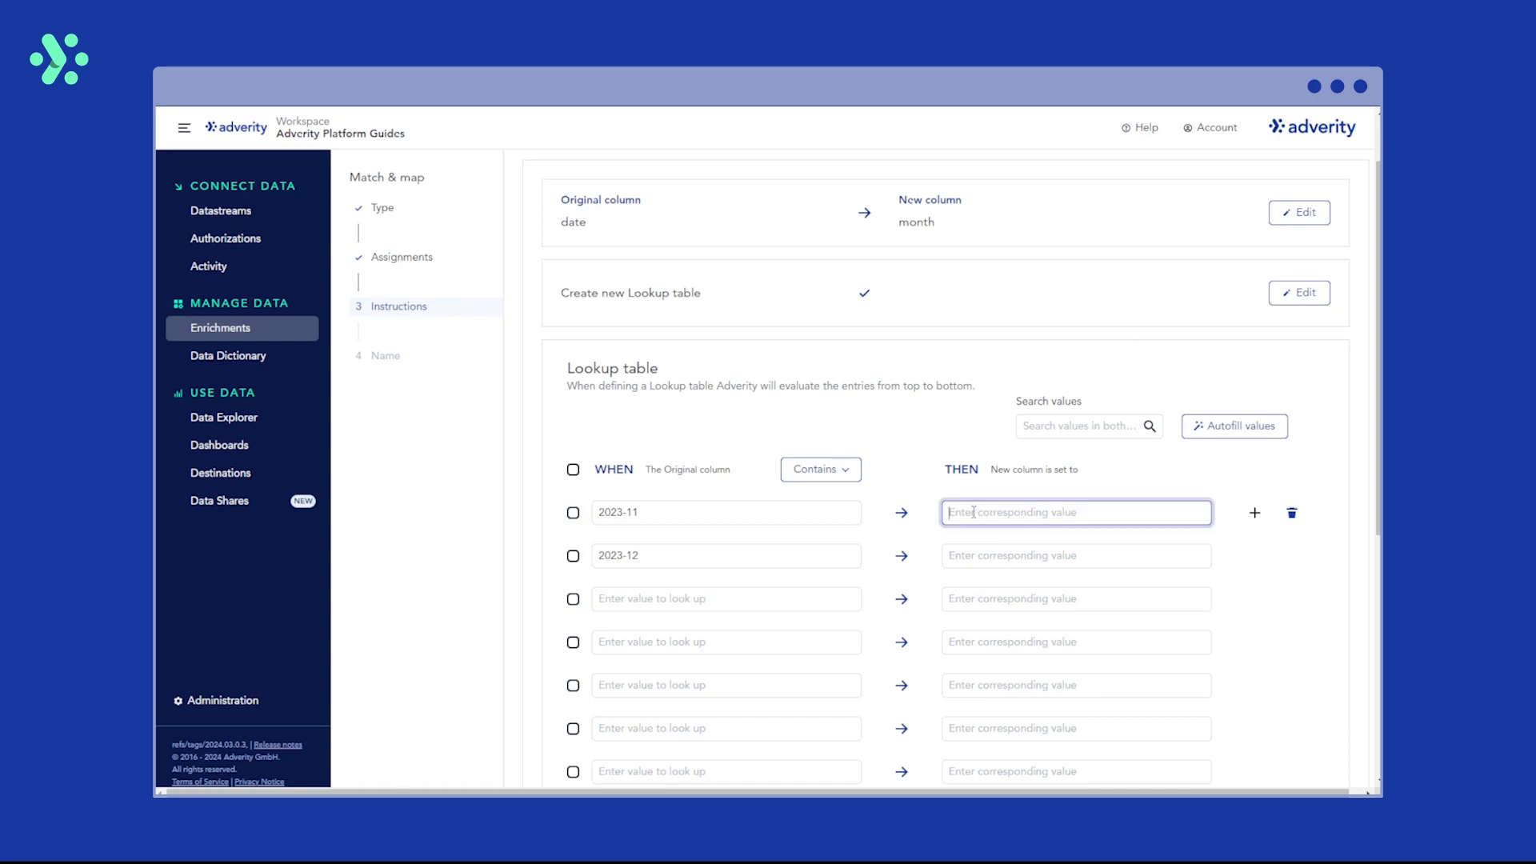
type("November")
left_click(975, 554)
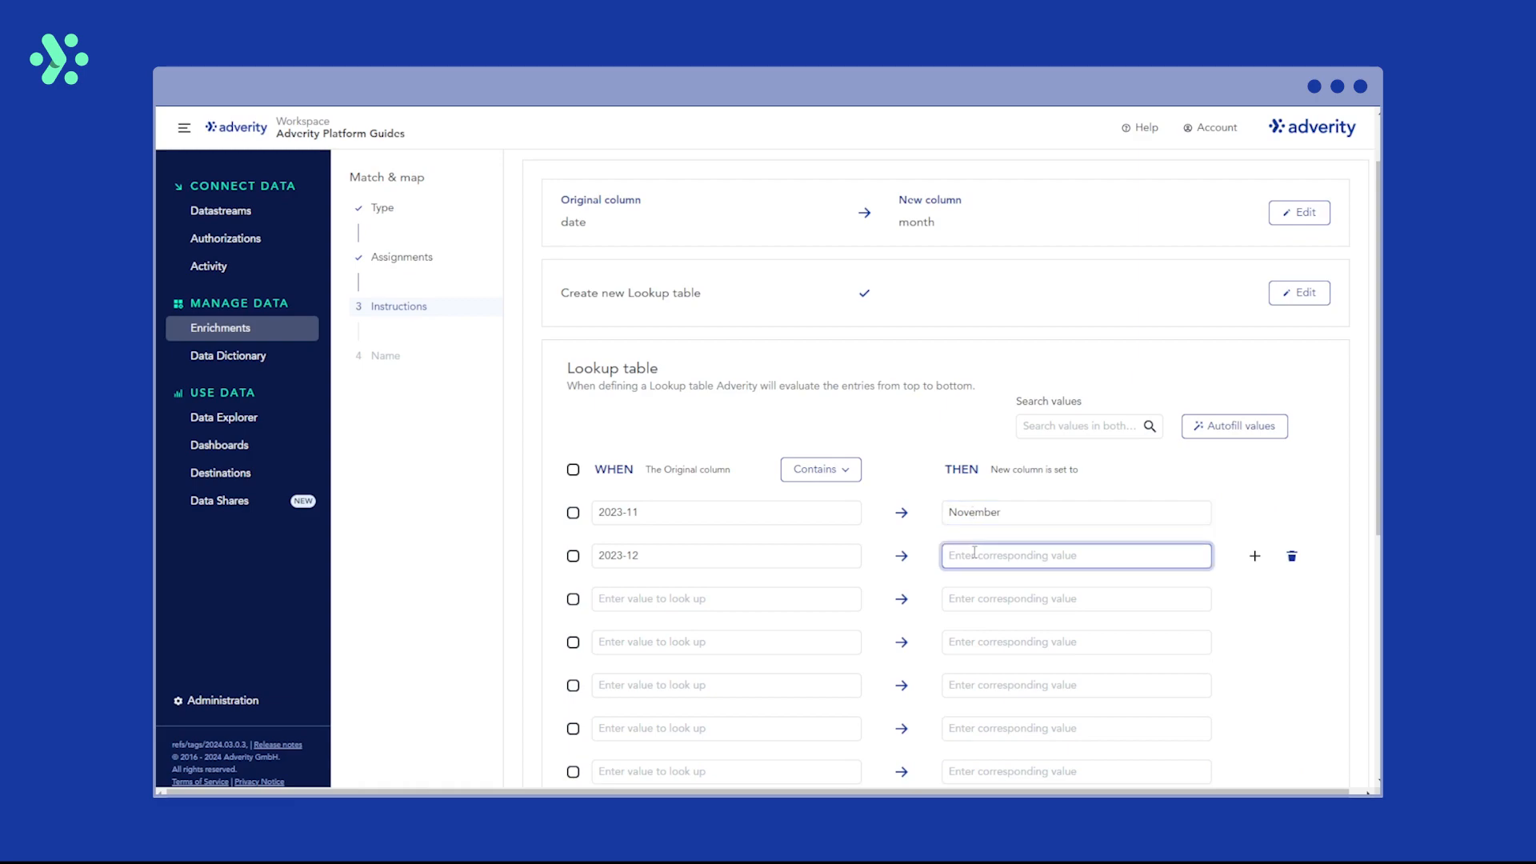
type("December")
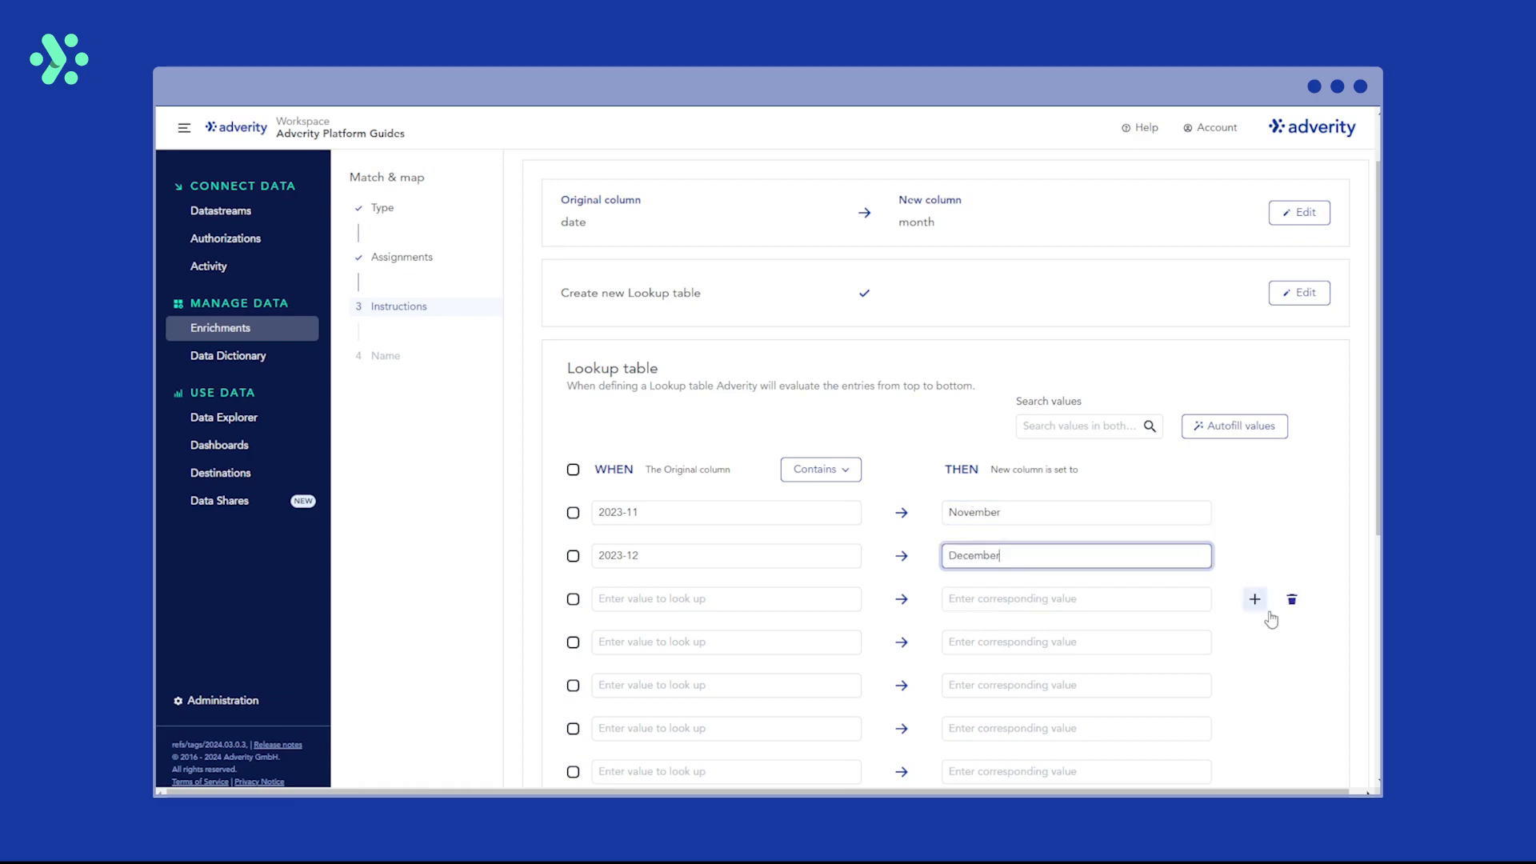
scroll(1280, 620, "down", 5)
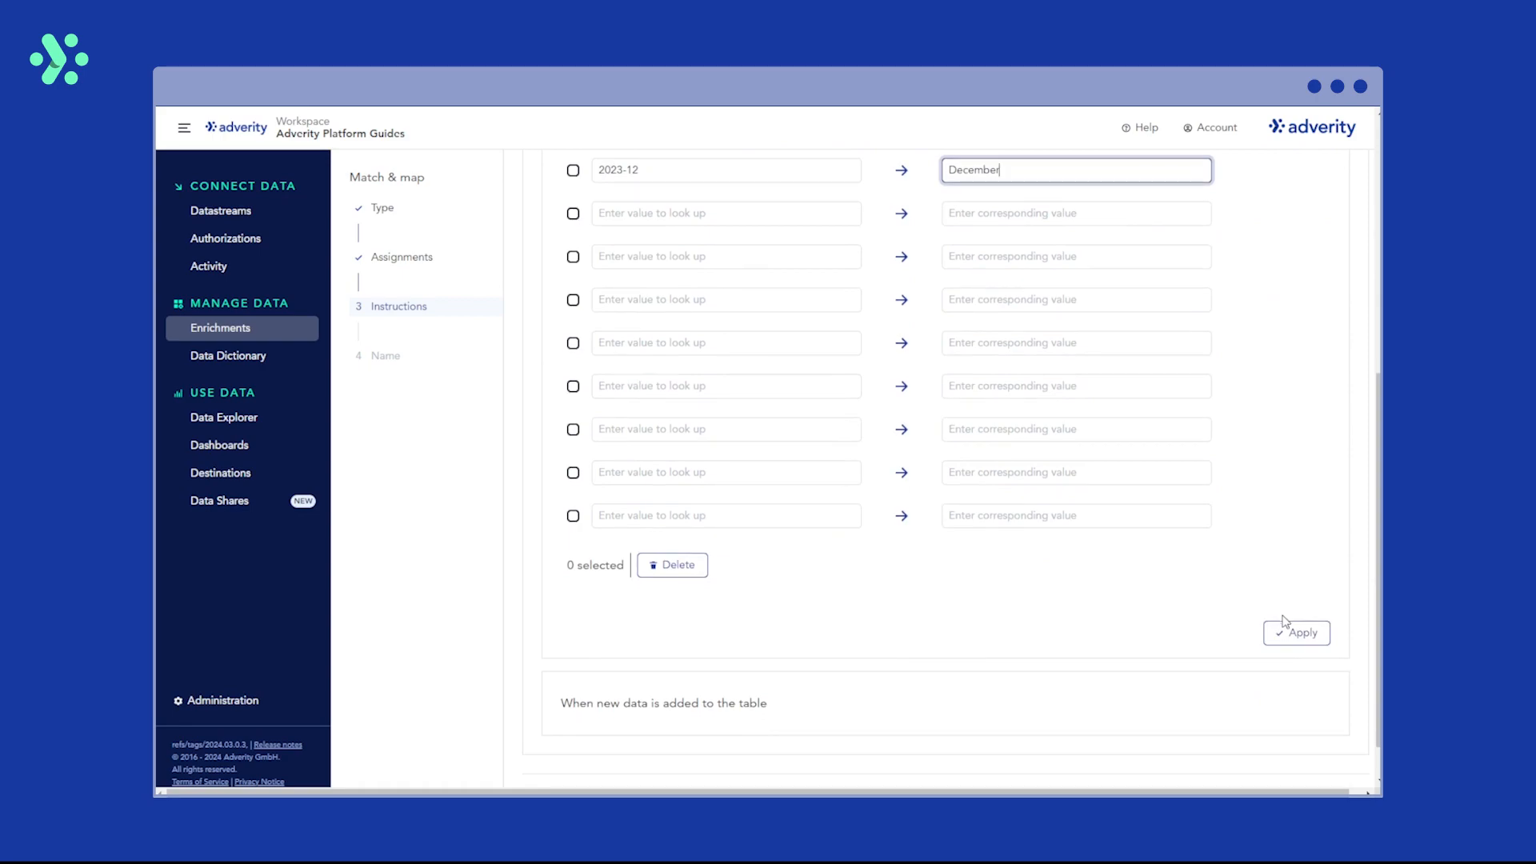
left_click(1302, 633)
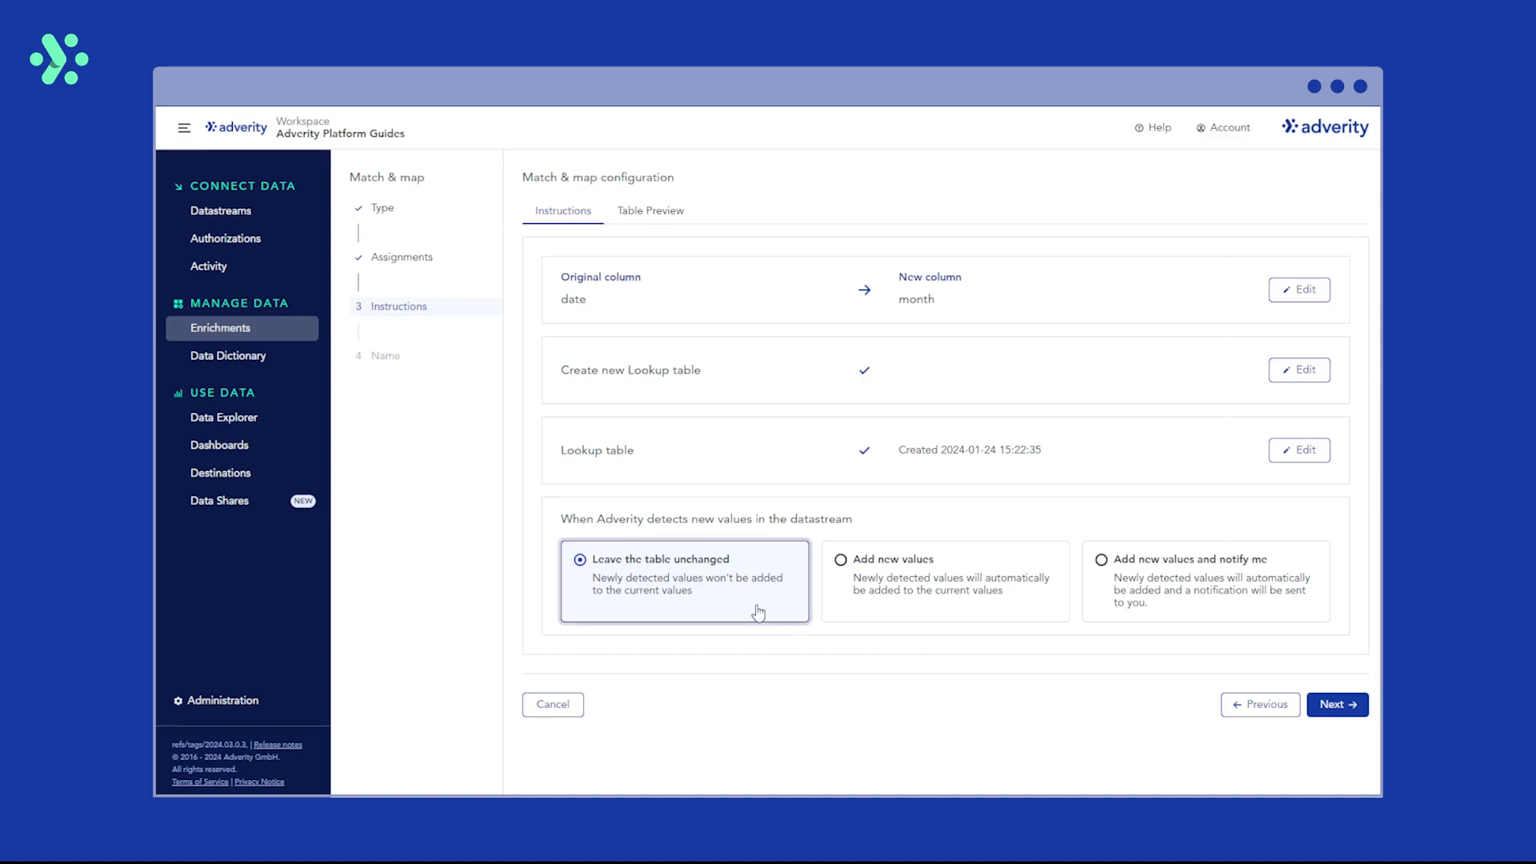
- Set the handling of newly detected values to "Add new values and notify me", and preview the enriched table
left_click(1035, 617)
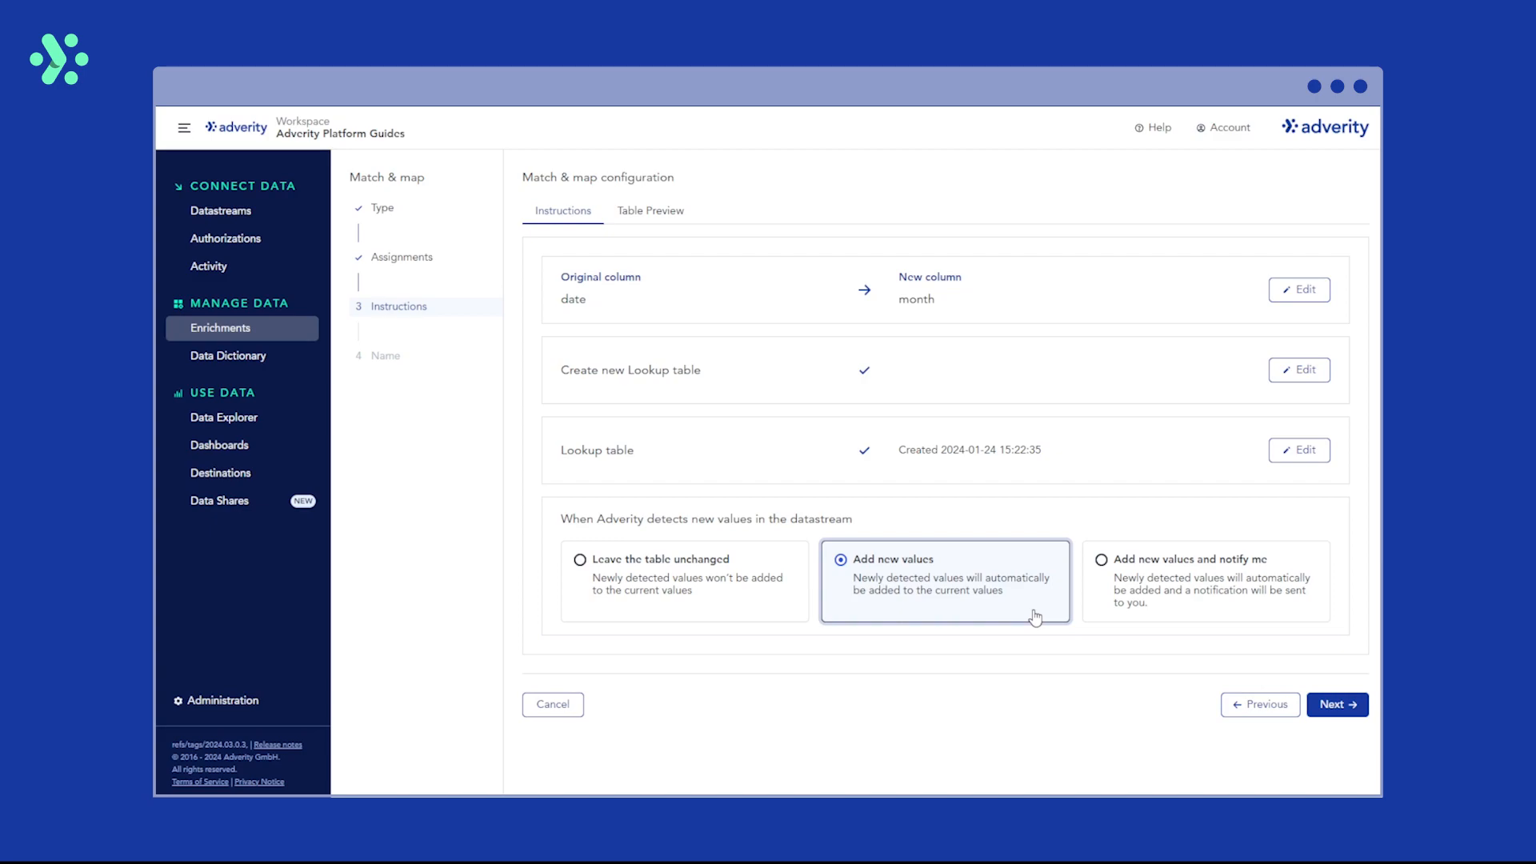
left_click(1237, 619)
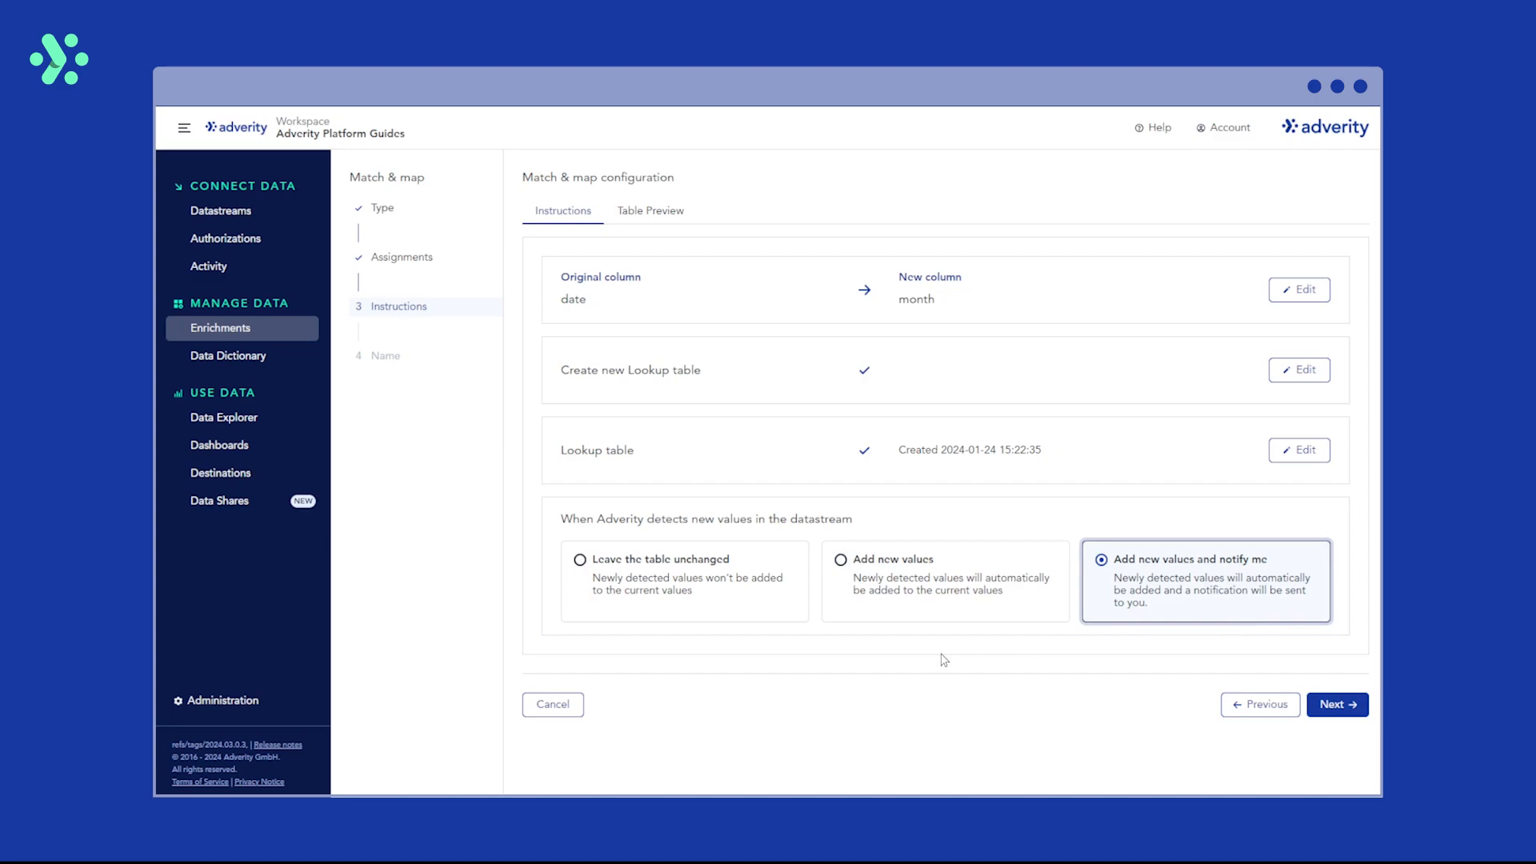
left_click(652, 217)
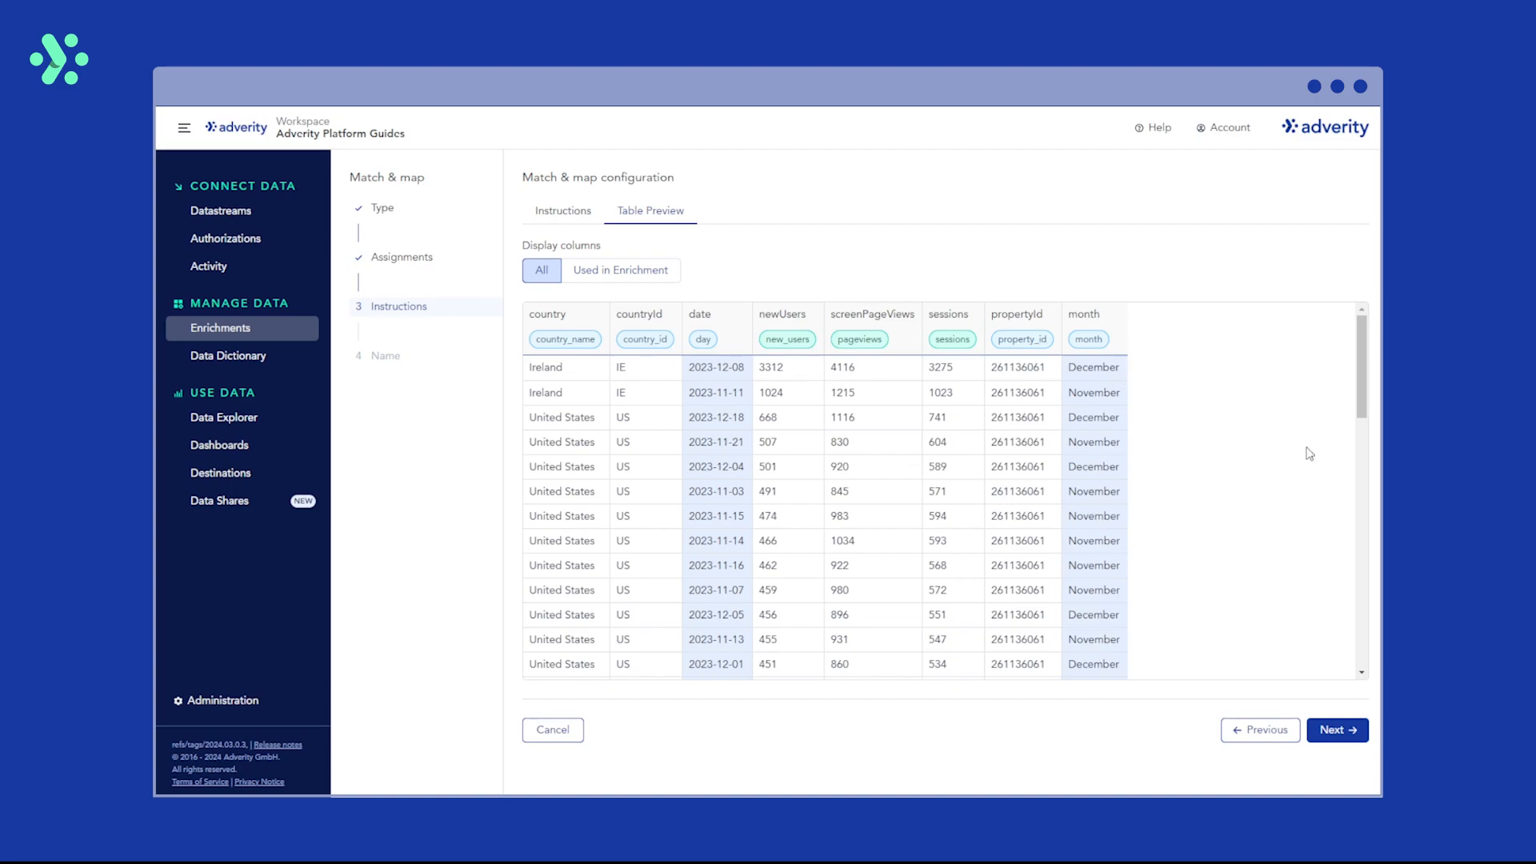
- Continue to naming, append "month" to the suggested enrichment name, and create the enrichment
left_click(1338, 730)
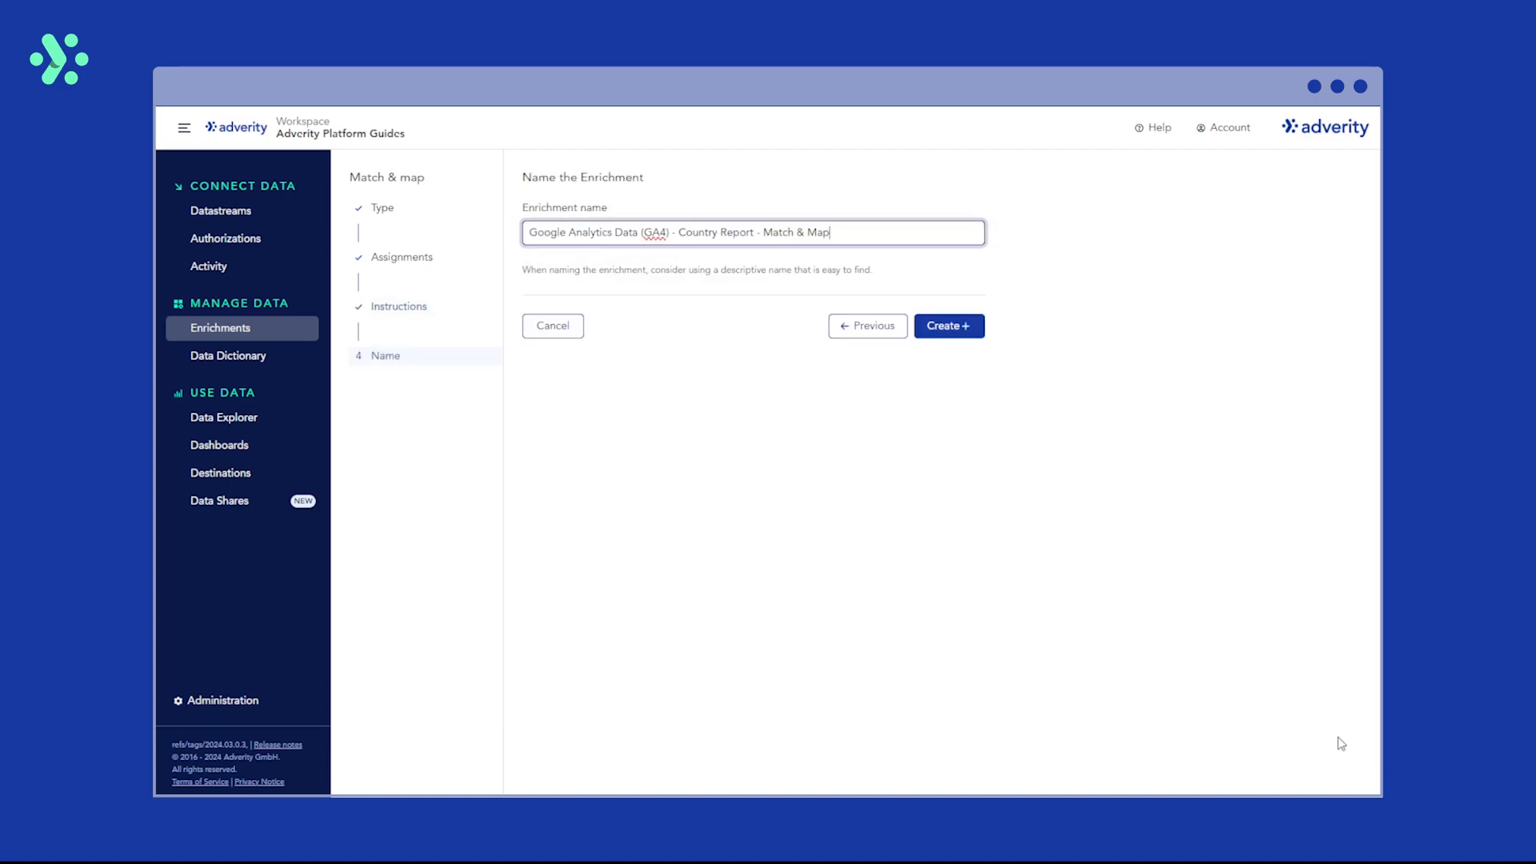
type("month")
left_click(977, 334)
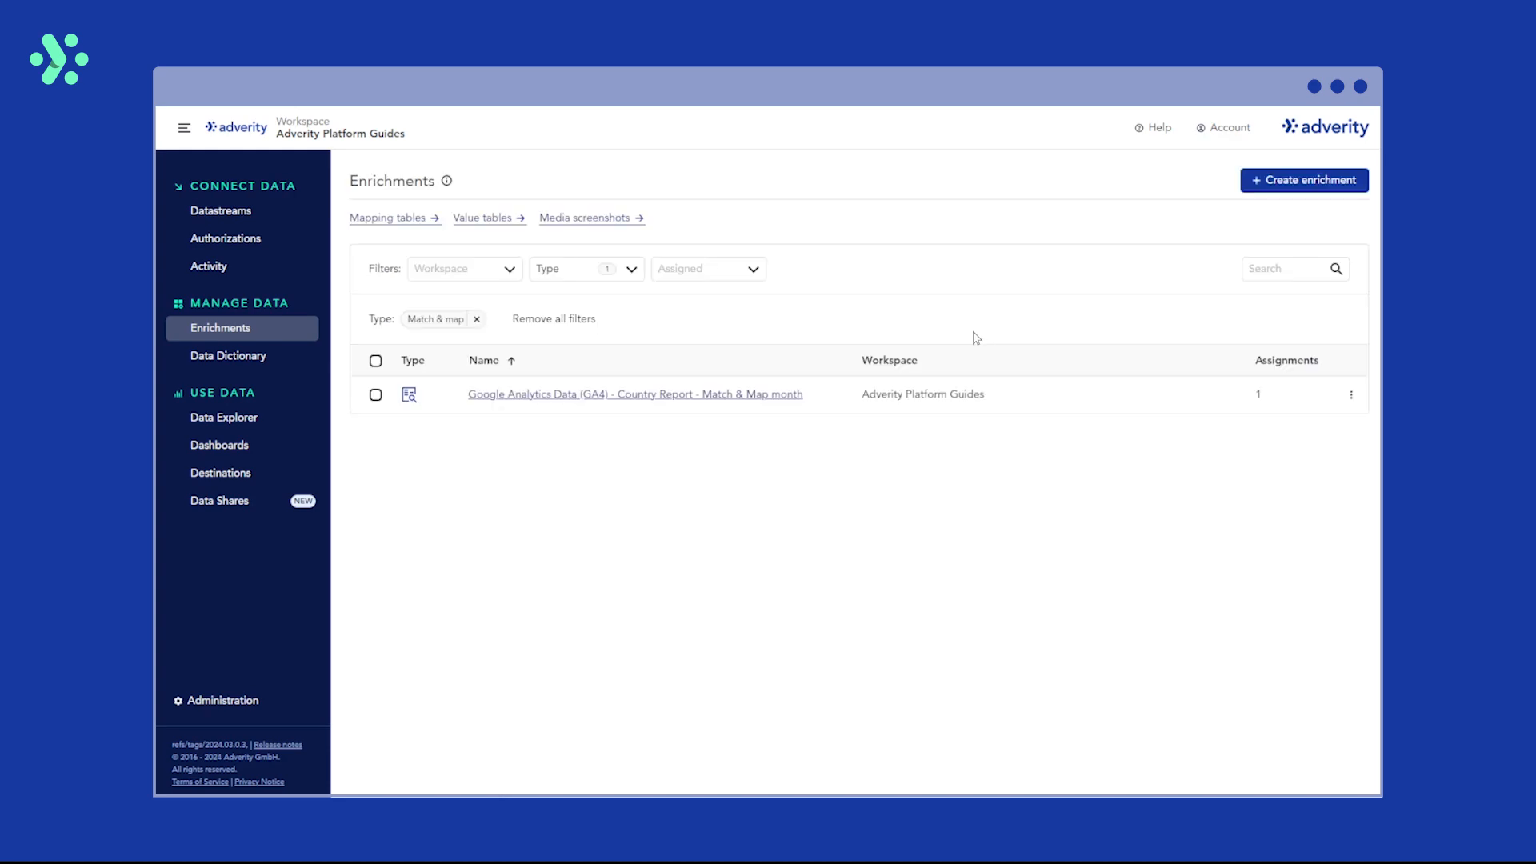
- Refetch the most recent task of the "Google Analytics Data (GA4) - Country Report" datastream and open its new data extract
left_click(233, 220)
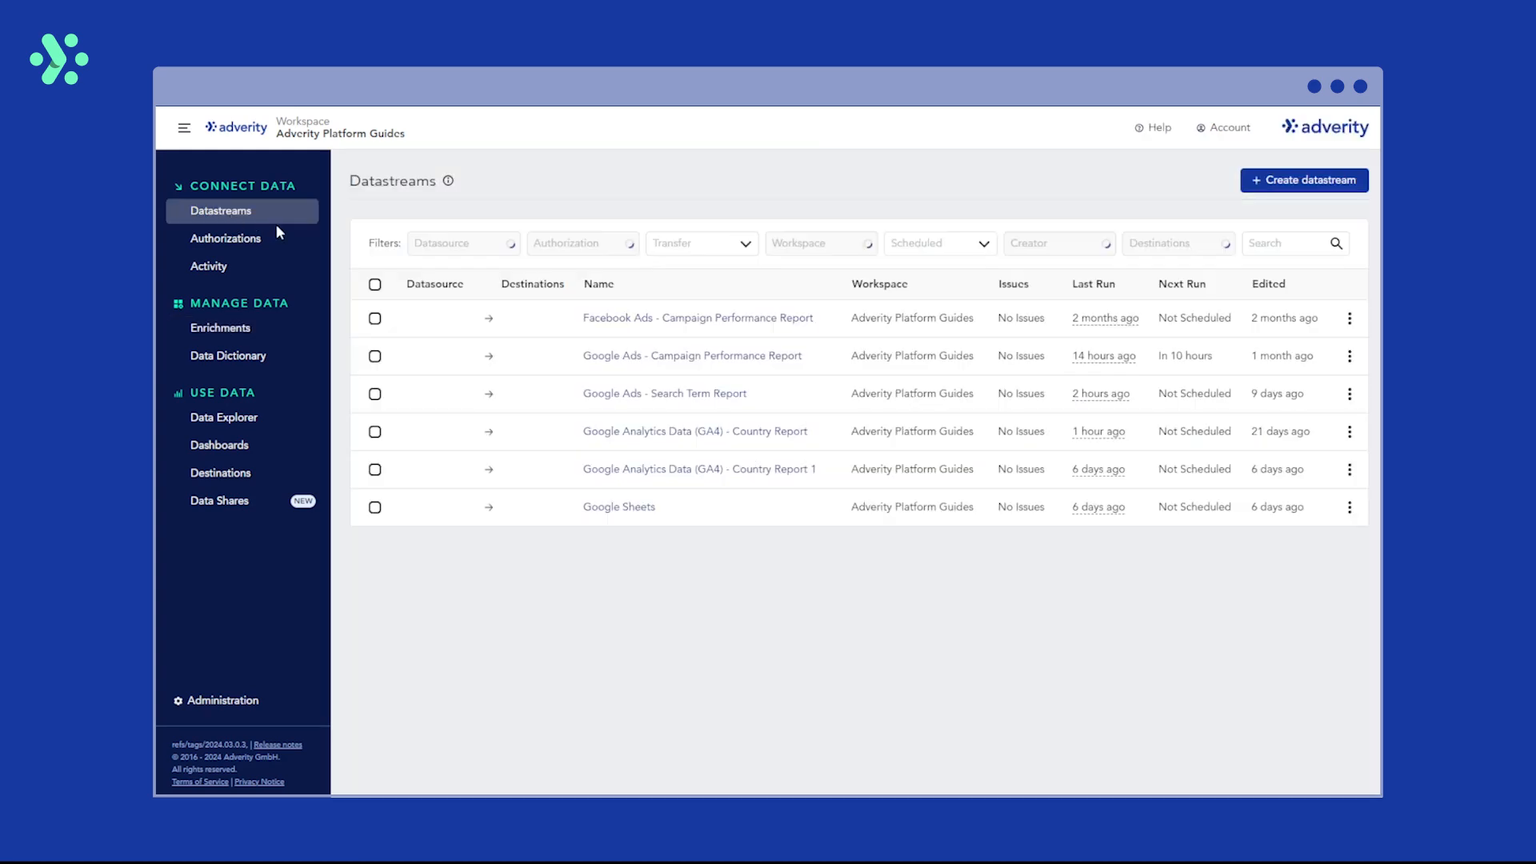
left_click(651, 436)
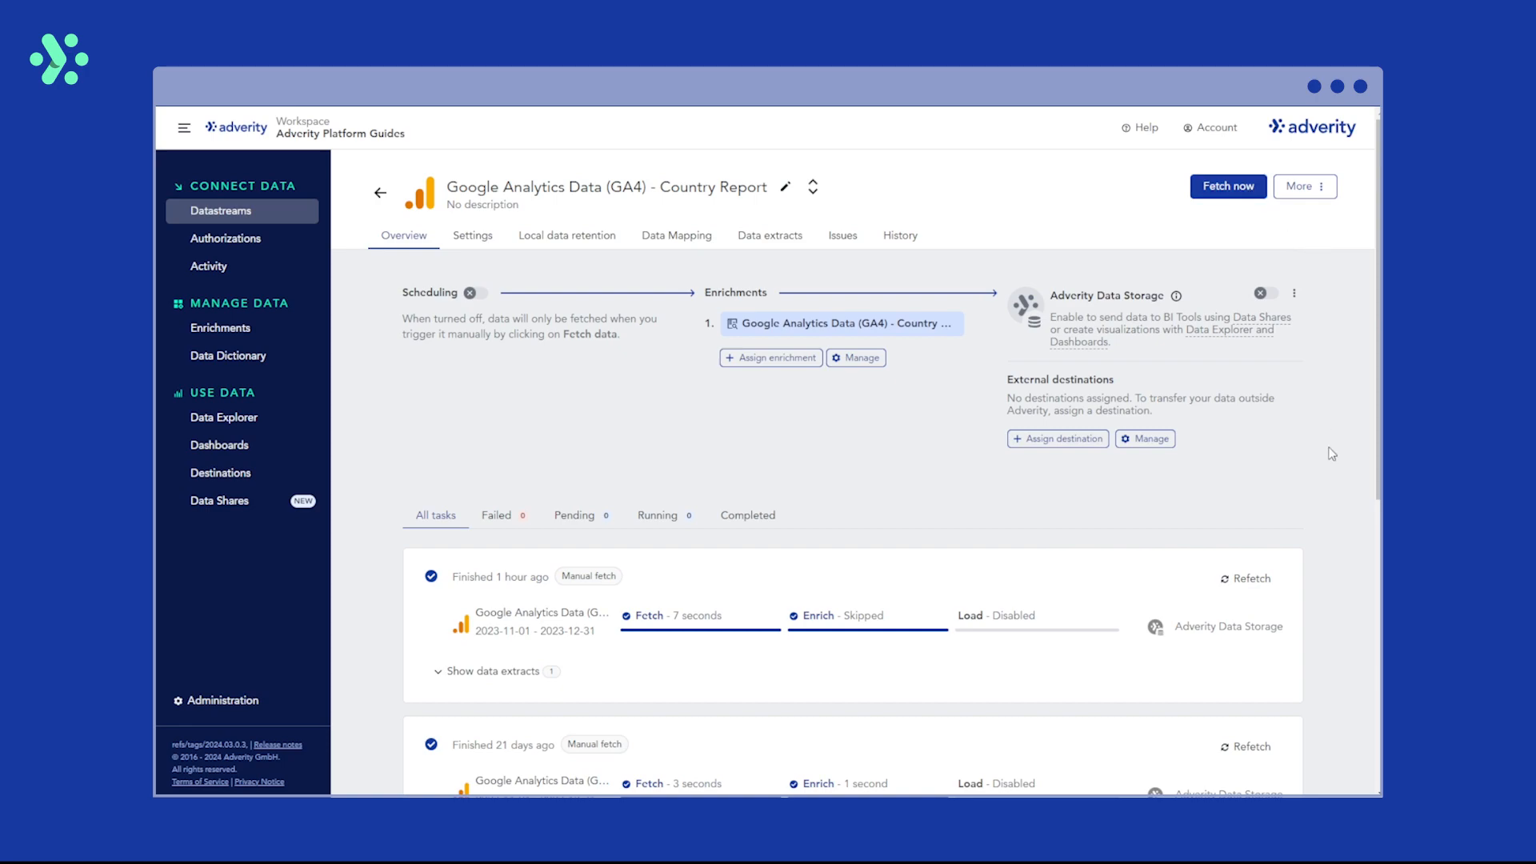
left_click(1243, 582)
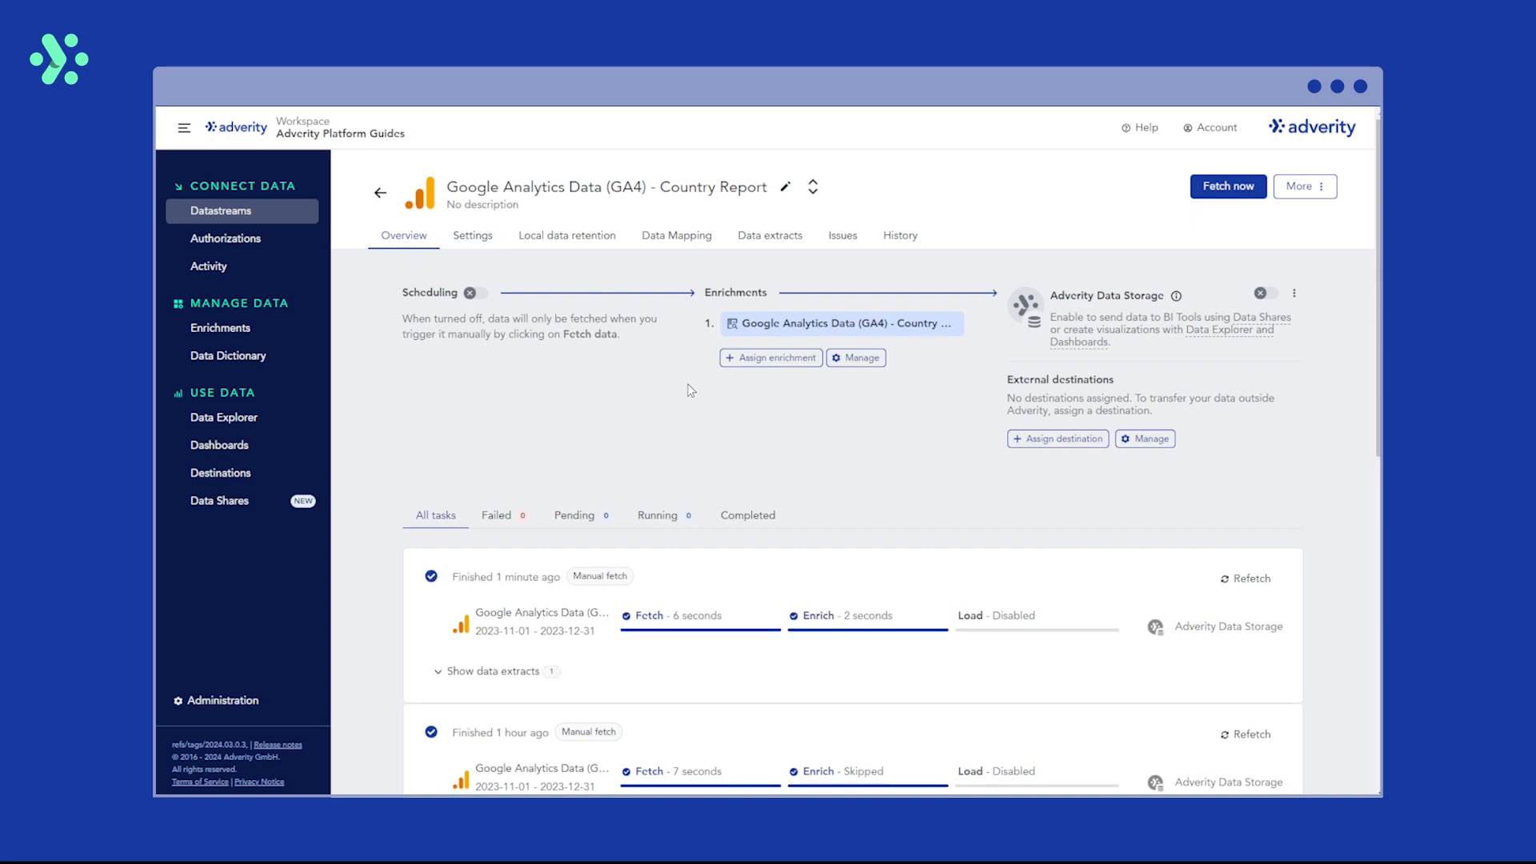
left_click(493, 672)
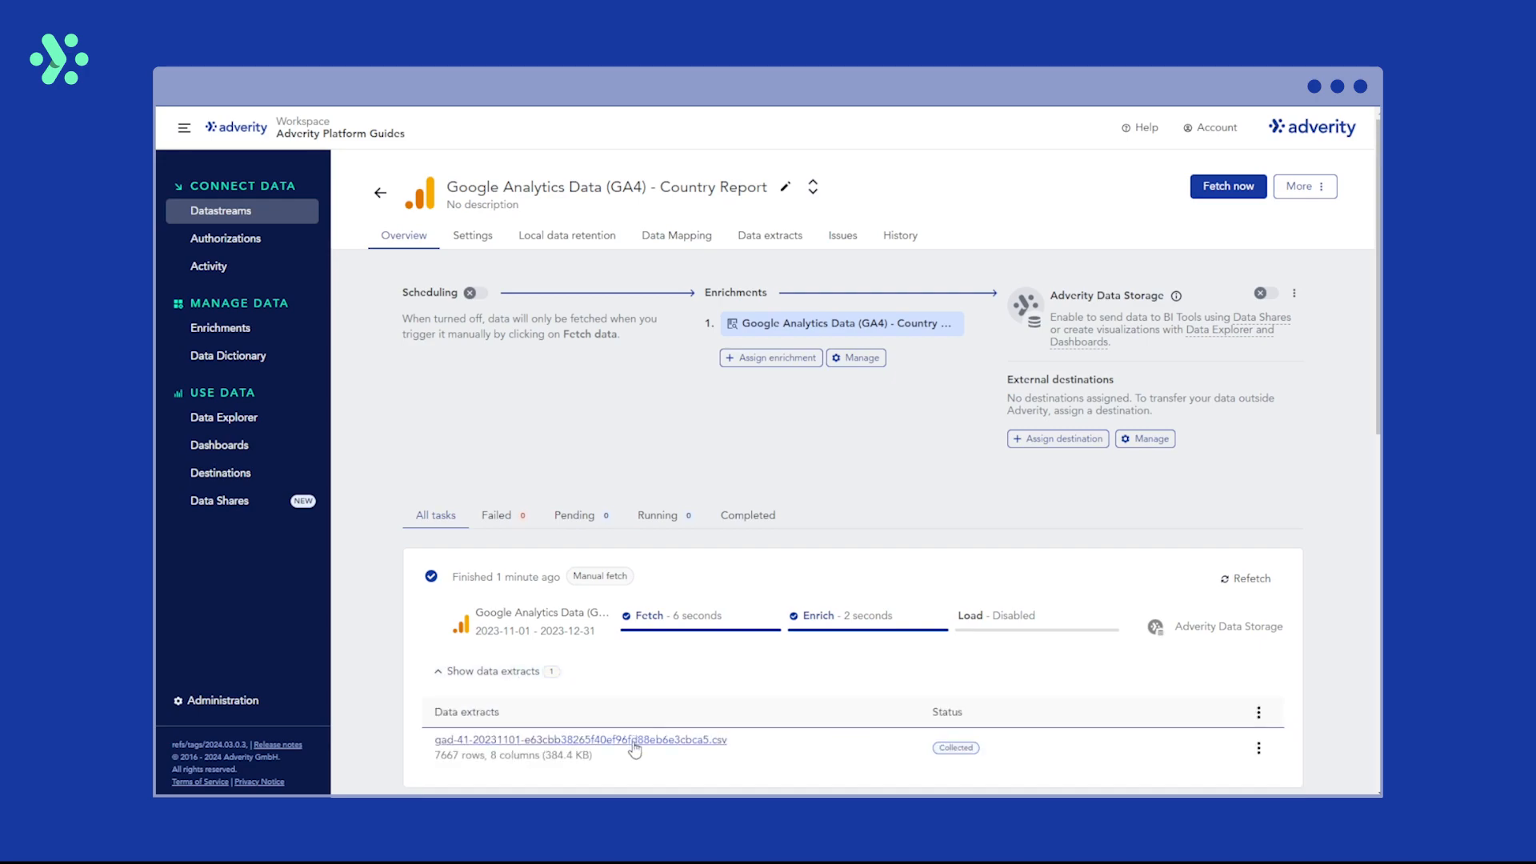
left_click(634, 744)
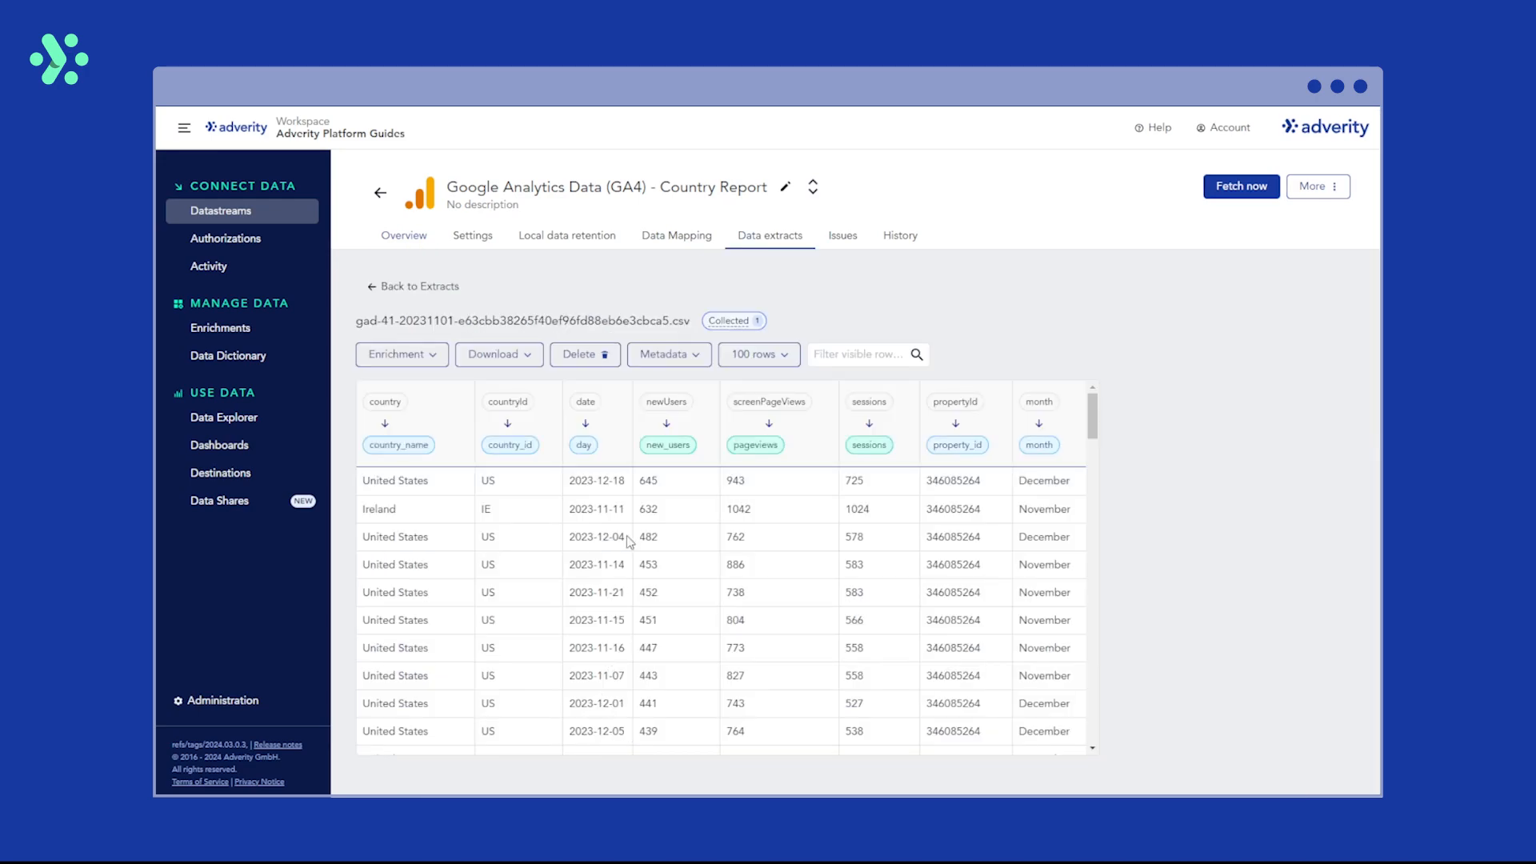